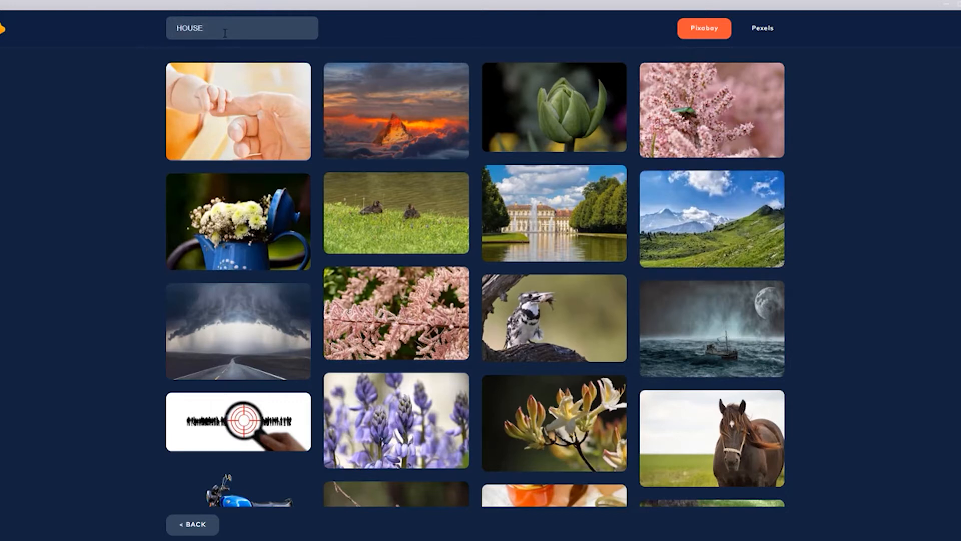
# Step: Search the Pixabay images for HOUSE and use the dusk photo of the white house with a dark roof and garage doors
pyautogui.press('Return')
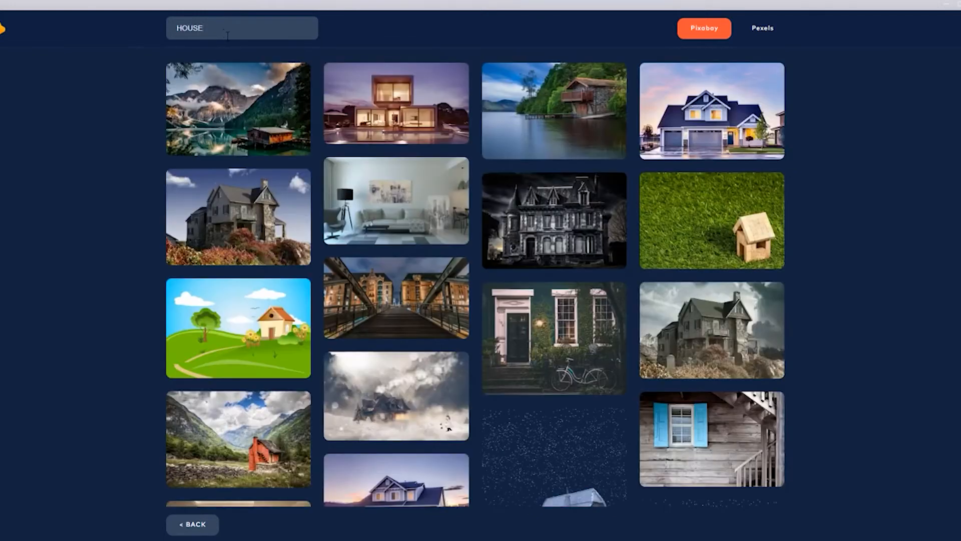
pyautogui.moveTo(728, 125)
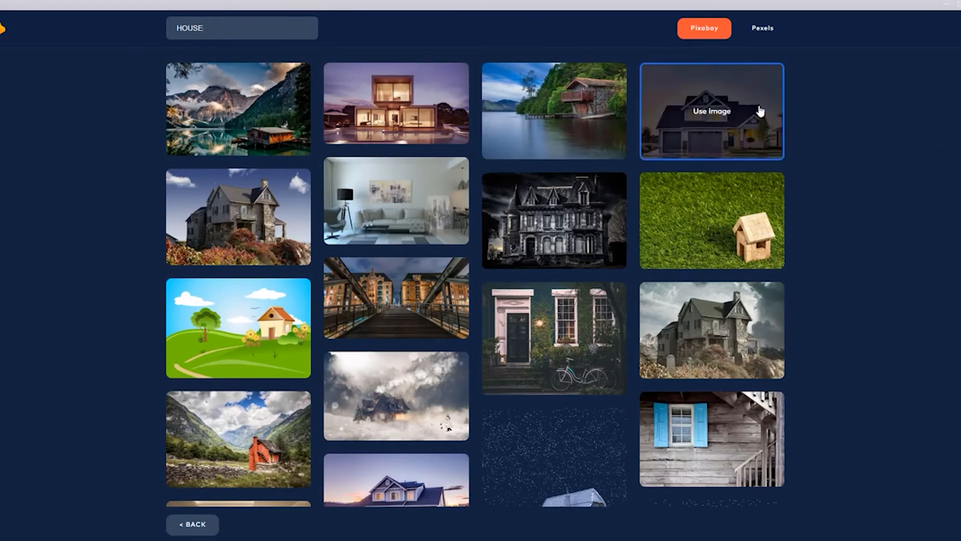
pyautogui.click(760, 111)
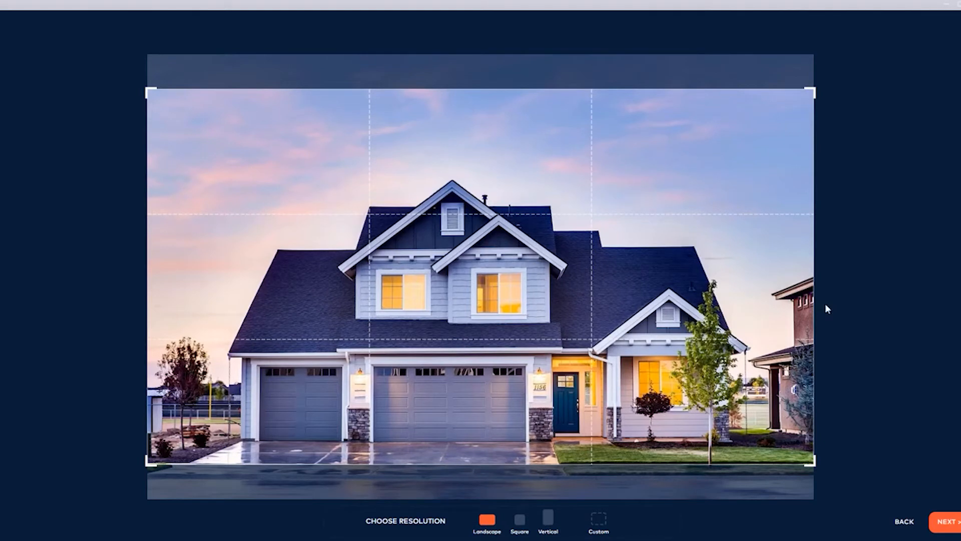
# Step: Compare the Square and Vertical crops, settle on the Landscape resolution for the house photo, and continue to the editor
pyautogui.click(521, 522)
pyautogui.click(548, 521)
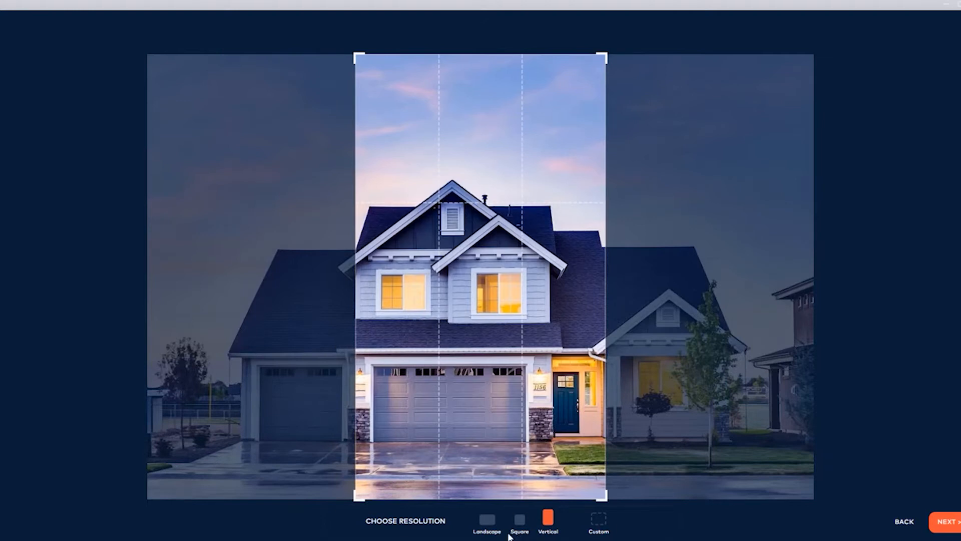
pyautogui.click(486, 523)
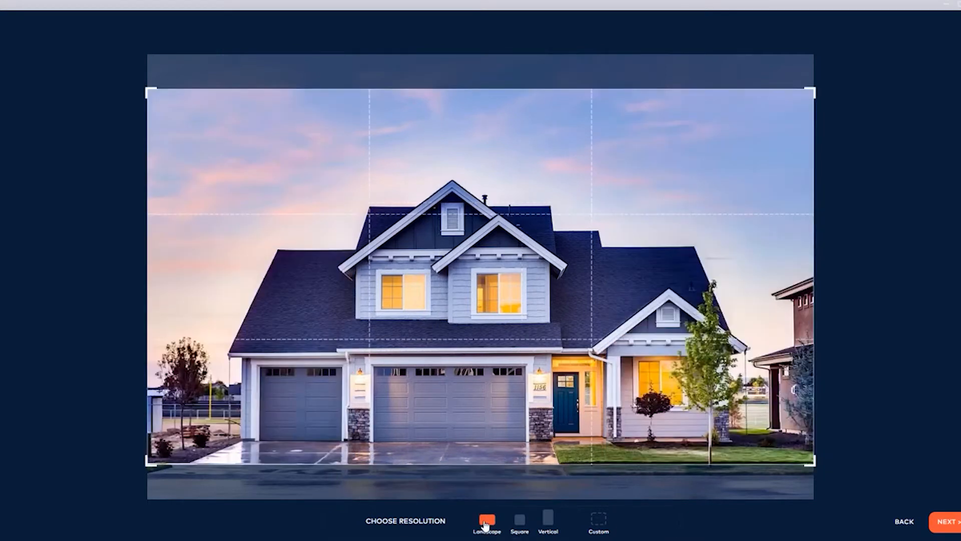
pyautogui.click(949, 523)
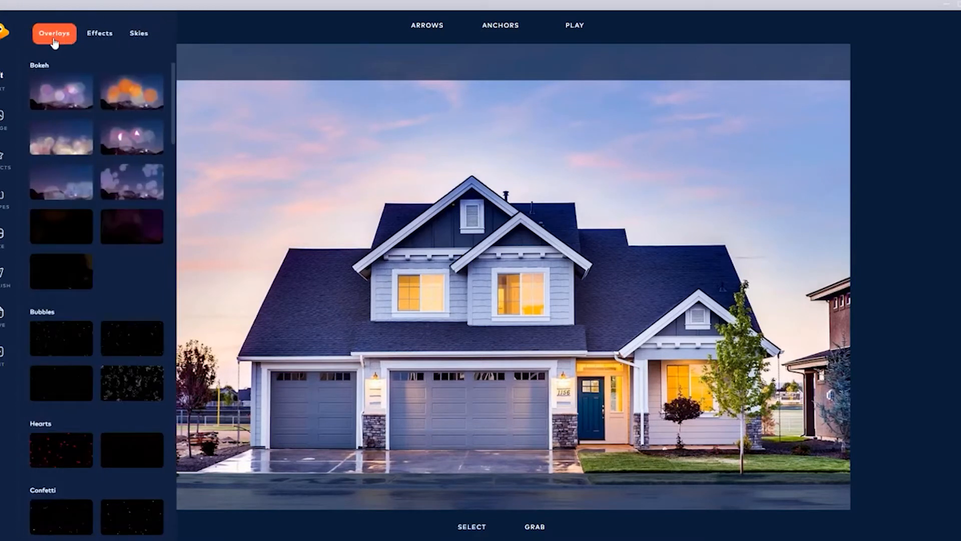
# Step: Browse the Skies collection and add the sky with orange clouds on teal over the house photo
pyautogui.click(147, 39)
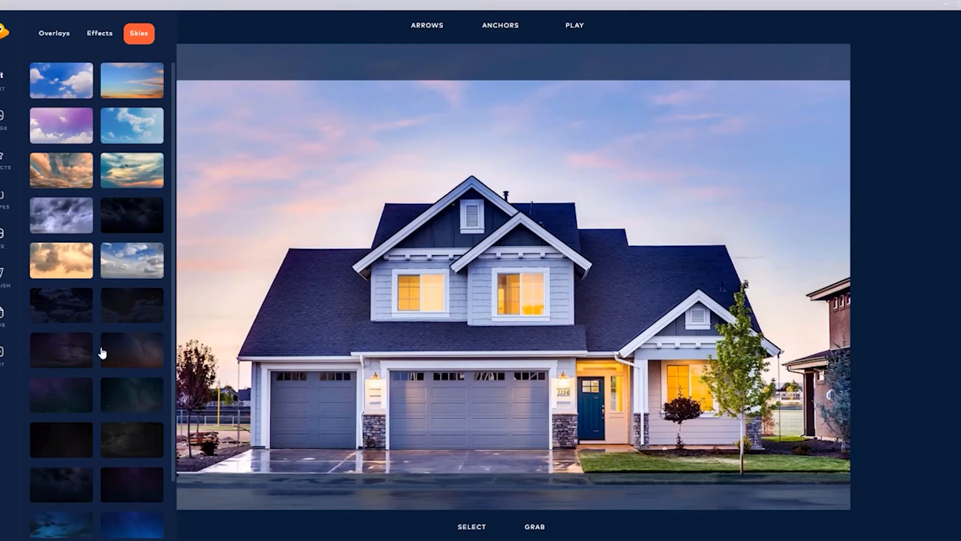
pyautogui.scroll(-1, 98, 335)
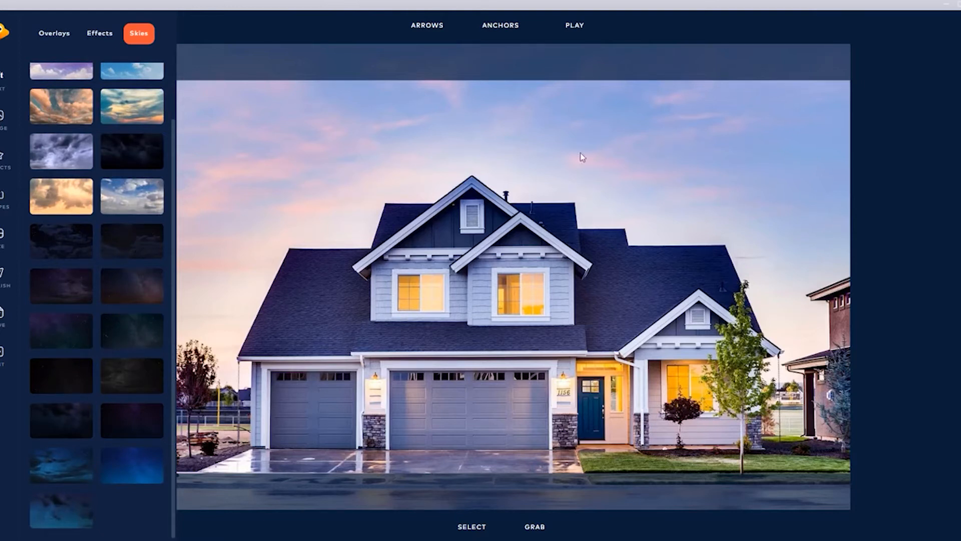
pyautogui.scroll(1, 103, 247)
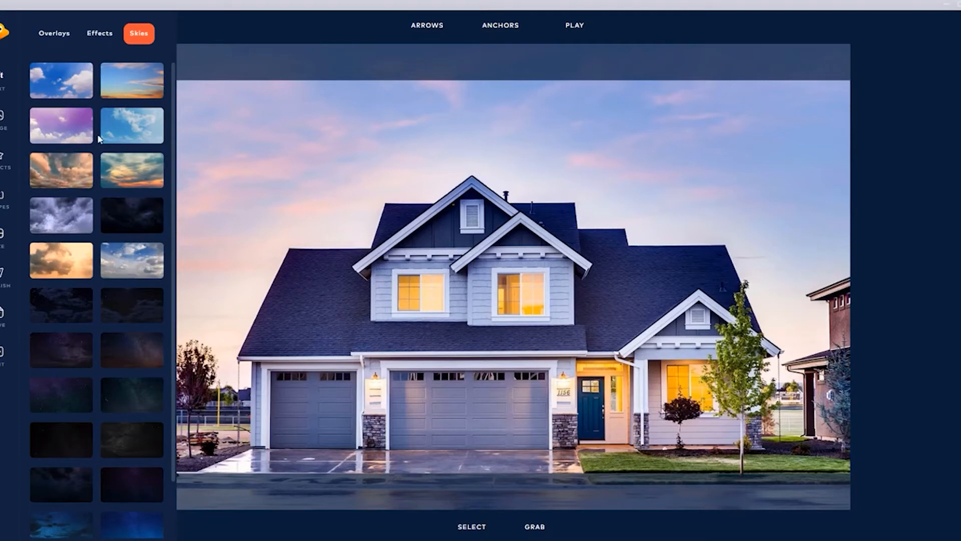
pyautogui.click(82, 164)
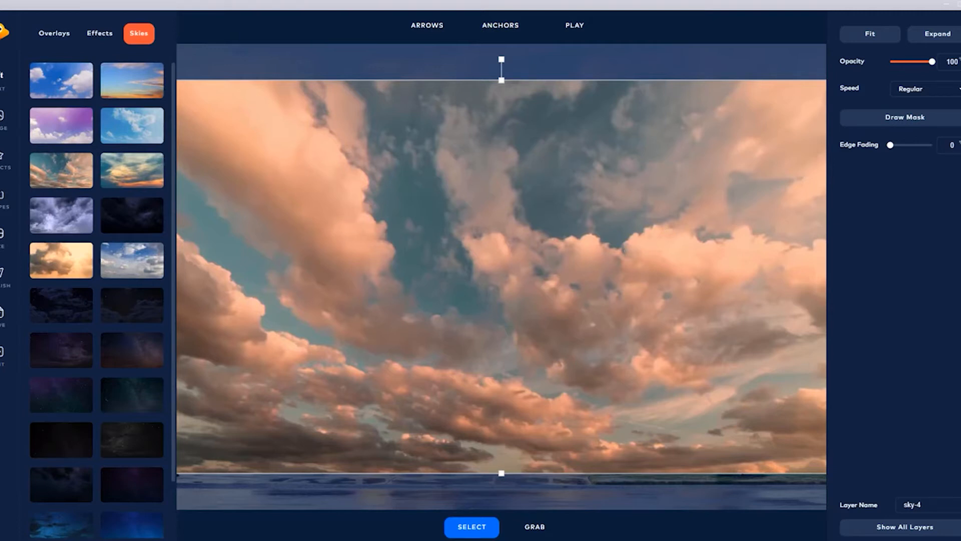
# Step: Start drawing a mask for the sky layer and paint it across the upper sky with a pencil size of 30
pyautogui.click(925, 125)
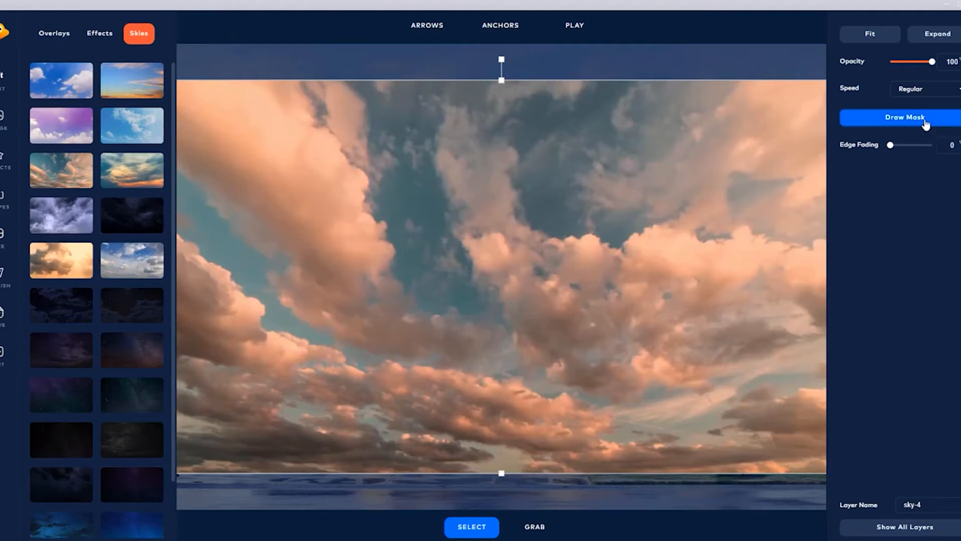
pyautogui.click(925, 124)
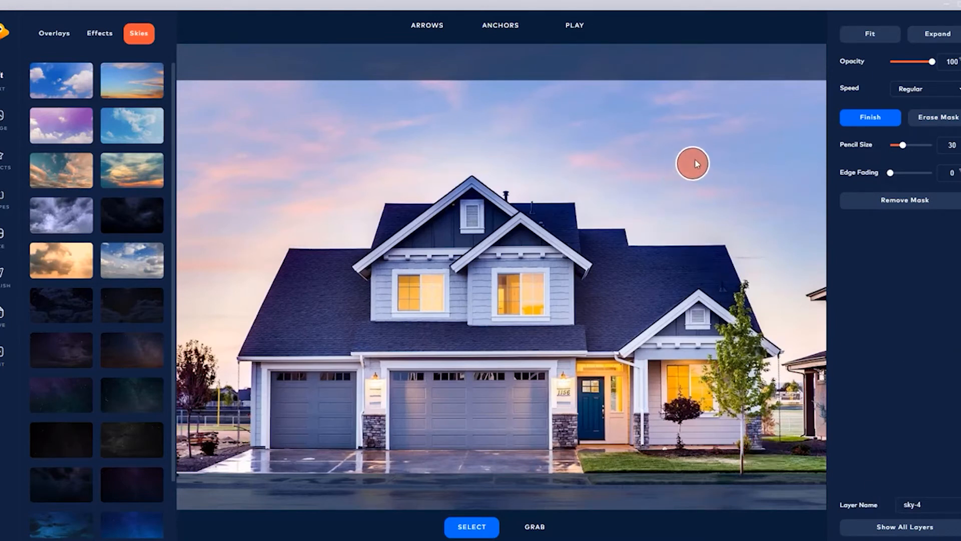
pyautogui.moveTo(709, 145)
pyautogui.mouseDown()
pyautogui.moveTo(136, 96)
pyautogui.moveTo(351, 80)
pyautogui.moveTo(776, 95)
pyautogui.moveTo(213, 99)
pyautogui.moveTo(170, 125)
pyautogui.moveTo(157, 146)
pyautogui.moveTo(225, 124)
pyautogui.moveTo(511, 153)
pyautogui.moveTo(756, 141)
pyautogui.moveTo(519, 117)
pyautogui.moveTo(593, 114)
pyautogui.moveTo(533, 102)
pyautogui.mouseUp()
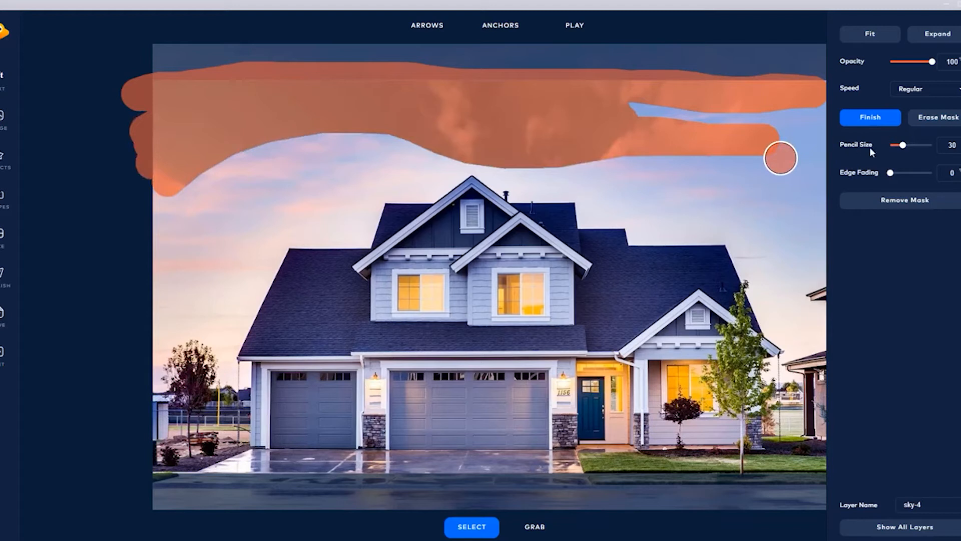
# Step: Enlarge the mask pencil to size 90 and roughly paint over the rest of the sky around the house
pyautogui.moveTo(904, 144); pyautogui.dragTo(929, 144)
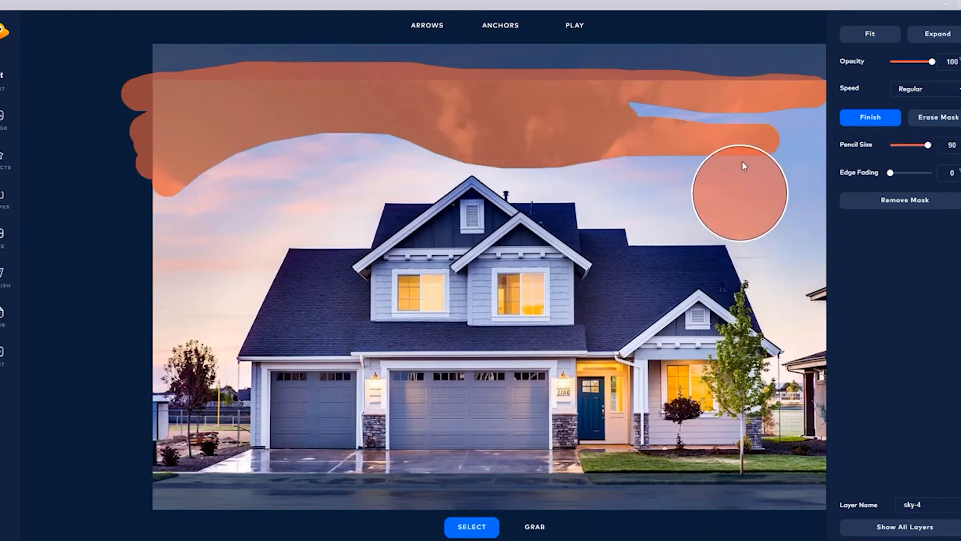
pyautogui.moveTo(786, 119)
pyautogui.mouseDown()
pyautogui.moveTo(798, 114)
pyautogui.moveTo(812, 173)
pyautogui.mouseUp()
pyautogui.scroll(-2, 781, 176)
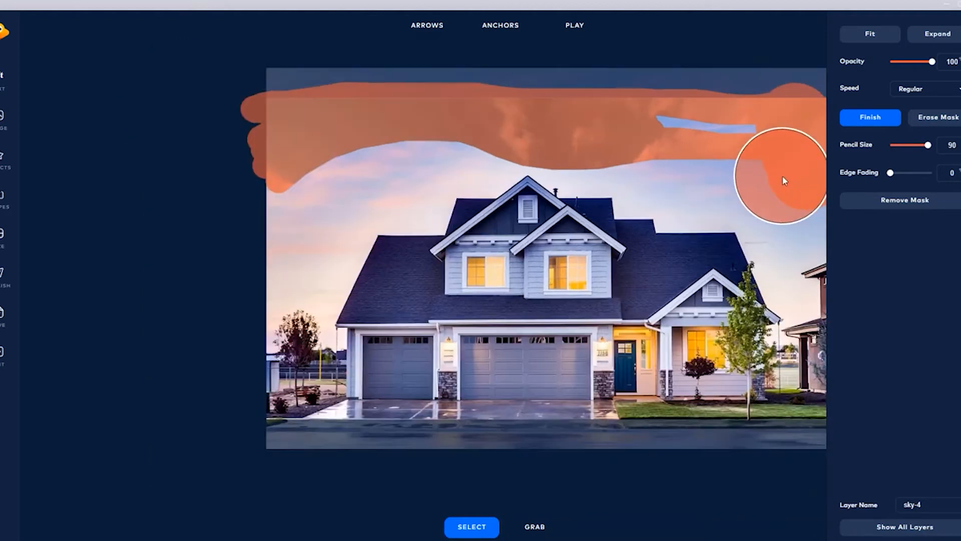
pyautogui.moveTo(753, 140)
pyautogui.mouseDown()
pyautogui.moveTo(450, 116)
pyautogui.moveTo(361, 151)
pyautogui.moveTo(313, 183)
pyautogui.moveTo(289, 215)
pyautogui.moveTo(276, 271)
pyautogui.moveTo(297, 230)
pyautogui.moveTo(298, 277)
pyautogui.moveTo(350, 196)
pyautogui.moveTo(503, 131)
pyautogui.moveTo(574, 135)
pyautogui.moveTo(632, 155)
pyautogui.moveTo(642, 168)
pyautogui.moveTo(769, 196)
pyautogui.moveTo(787, 232)
pyautogui.moveTo(785, 223)
pyautogui.moveTo(924, 146)
pyautogui.moveTo(900, 146)
pyautogui.mouseUp()
pyautogui.moveTo(786, 275)
pyautogui.mouseDown()
pyautogui.moveTo(769, 260)
pyautogui.moveTo(797, 315)
pyautogui.moveTo(811, 286)
pyautogui.moveTo(798, 282)
pyautogui.moveTo(816, 252)
pyautogui.moveTo(755, 263)
pyautogui.moveTo(707, 245)
pyautogui.moveTo(692, 217)
pyautogui.moveTo(859, 253)
pyautogui.mouseUp()
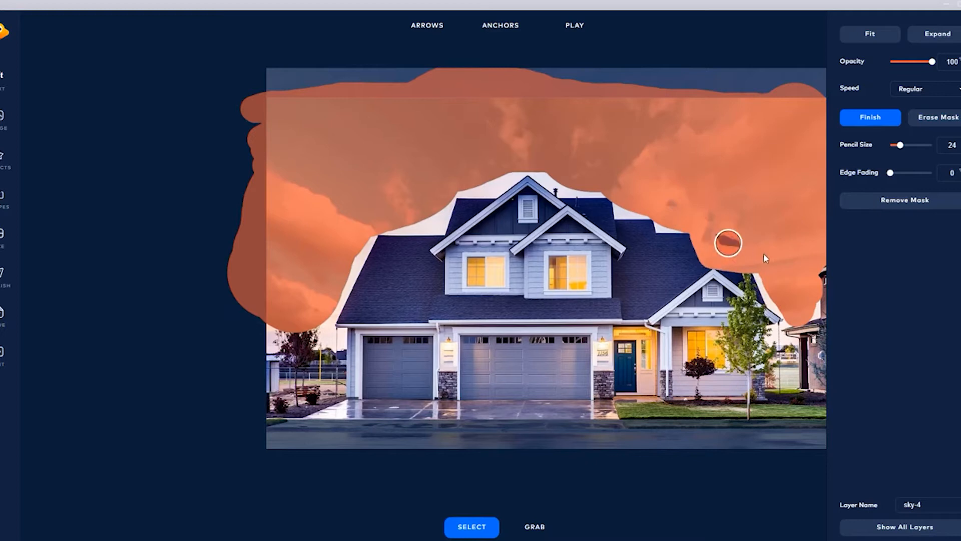
# Step: Erase the mask spilling onto the right part of the roof and paint the mask closer to the roofline at pencil size 24
pyautogui.click(956, 123)
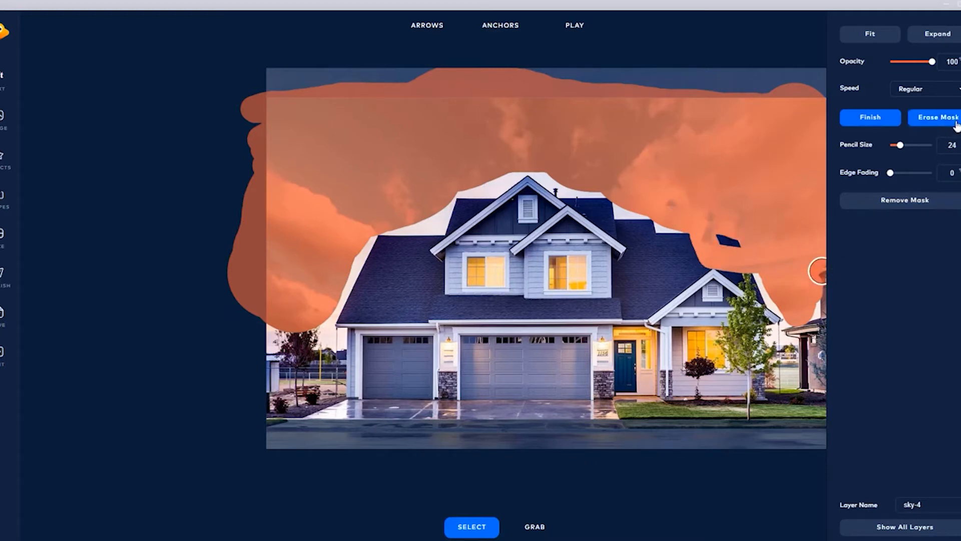
pyautogui.click(957, 122)
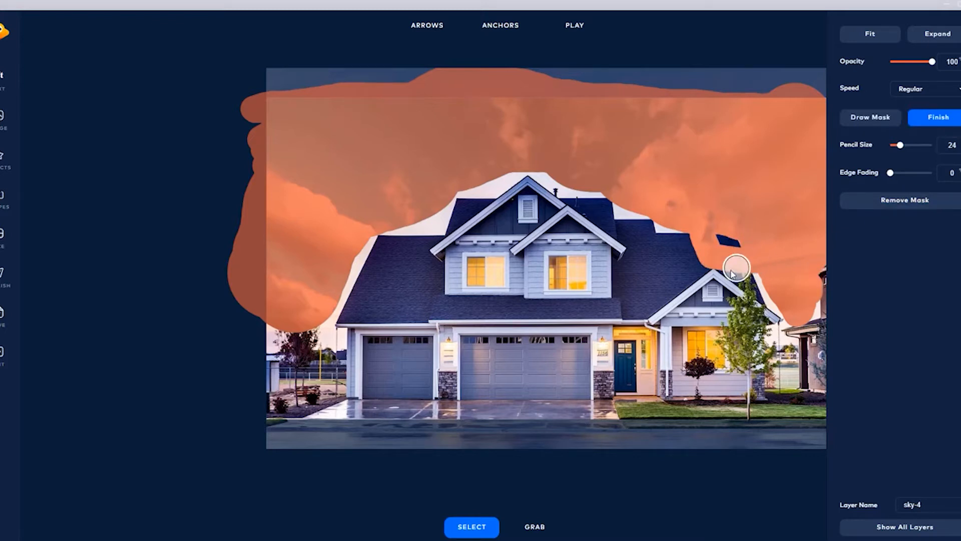
pyautogui.moveTo(703, 260)
pyautogui.mouseDown()
pyautogui.moveTo(692, 241)
pyautogui.moveTo(727, 243)
pyautogui.moveTo(743, 268)
pyautogui.moveTo(736, 279)
pyautogui.moveTo(710, 257)
pyautogui.moveTo(696, 263)
pyautogui.mouseUp()
pyautogui.click(869, 123)
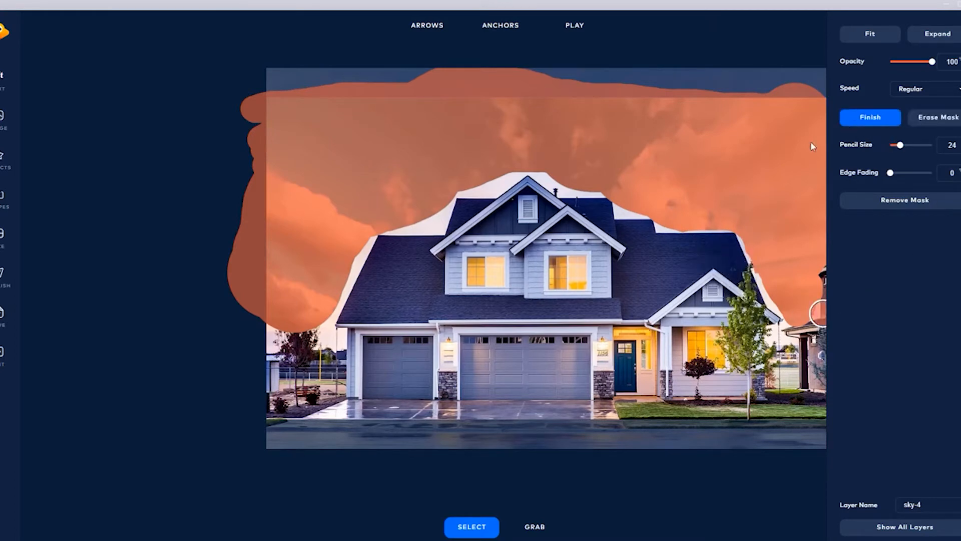
pyautogui.moveTo(257, 340)
pyautogui.mouseDown()
pyautogui.moveTo(268, 332)
pyautogui.moveTo(320, 339)
pyautogui.moveTo(322, 309)
pyautogui.moveTo(361, 232)
pyautogui.moveTo(398, 214)
pyautogui.moveTo(434, 221)
pyautogui.moveTo(453, 186)
pyautogui.moveTo(488, 188)
pyautogui.moveTo(531, 168)
pyautogui.moveTo(623, 195)
pyautogui.moveTo(624, 206)
pyautogui.moveTo(673, 225)
pyautogui.moveTo(755, 232)
pyautogui.mouseUp()
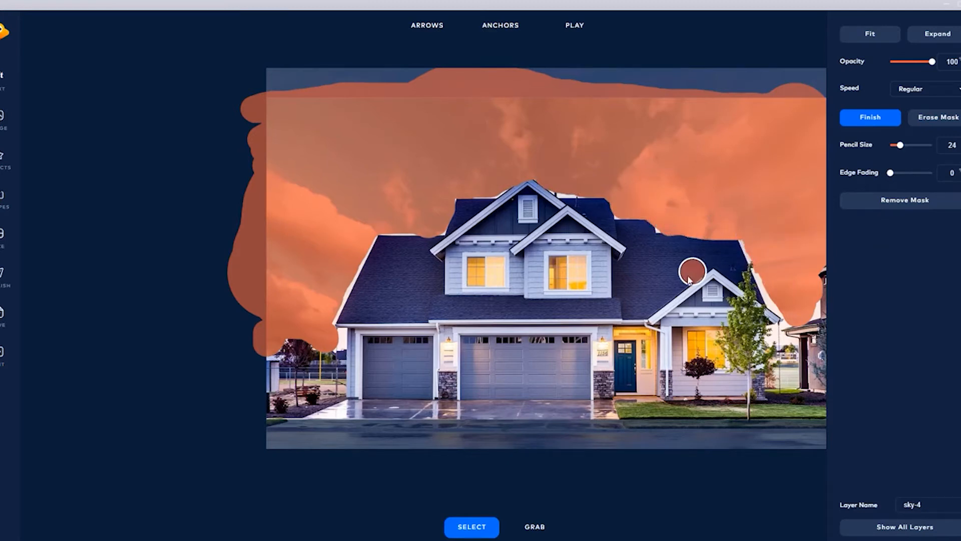
# Step: Set the pencil size to 9, refine the mask along the left roof slope and ridge, and erase its overlap from the roof
pyautogui.scroll(2, 305, 297)
pyautogui.scroll(3, 305, 297)
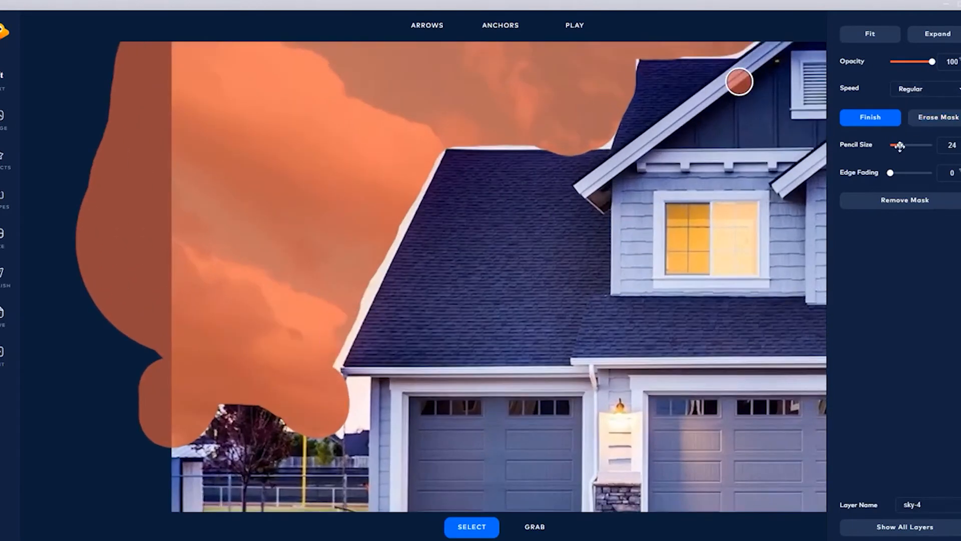
pyautogui.moveTo(899, 145); pyautogui.dragTo(894, 146)
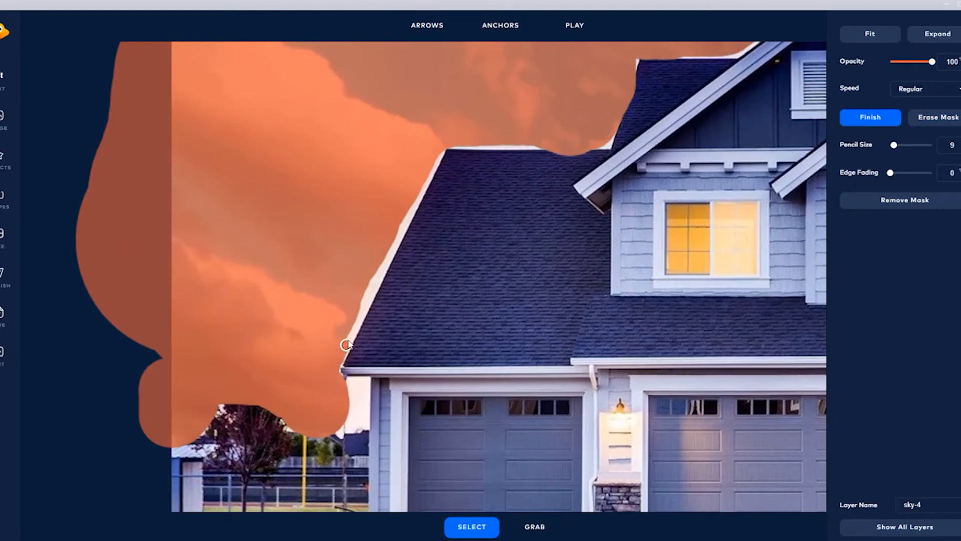
pyautogui.moveTo(366, 295)
pyautogui.mouseDown()
pyautogui.moveTo(378, 265)
pyautogui.moveTo(361, 311)
pyautogui.moveTo(364, 279)
pyautogui.moveTo(391, 237)
pyautogui.moveTo(382, 265)
pyautogui.moveTo(404, 212)
pyautogui.moveTo(392, 243)
pyautogui.mouseUp()
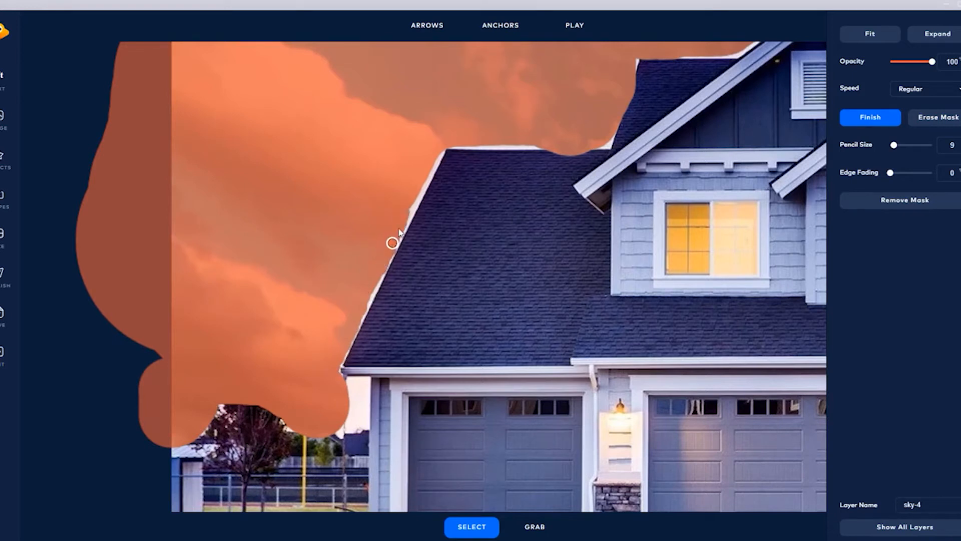
pyautogui.moveTo(407, 204); pyautogui.dragTo(419, 181)
pyautogui.moveTo(508, 140); pyautogui.dragTo(603, 143)
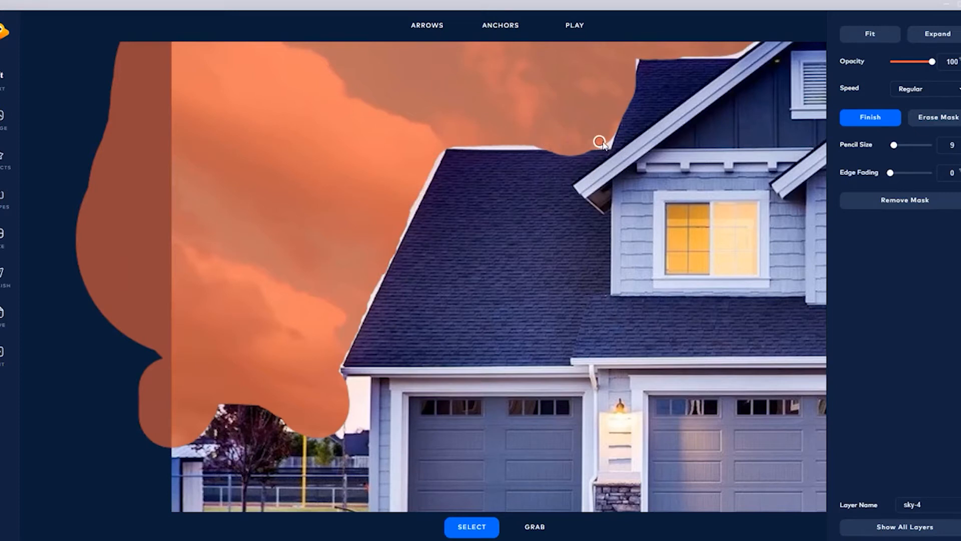
pyautogui.click(947, 119)
pyautogui.moveTo(541, 159)
pyautogui.mouseDown()
pyautogui.moveTo(615, 157)
pyautogui.moveTo(529, 151)
pyautogui.moveTo(609, 150)
pyautogui.mouseUp()
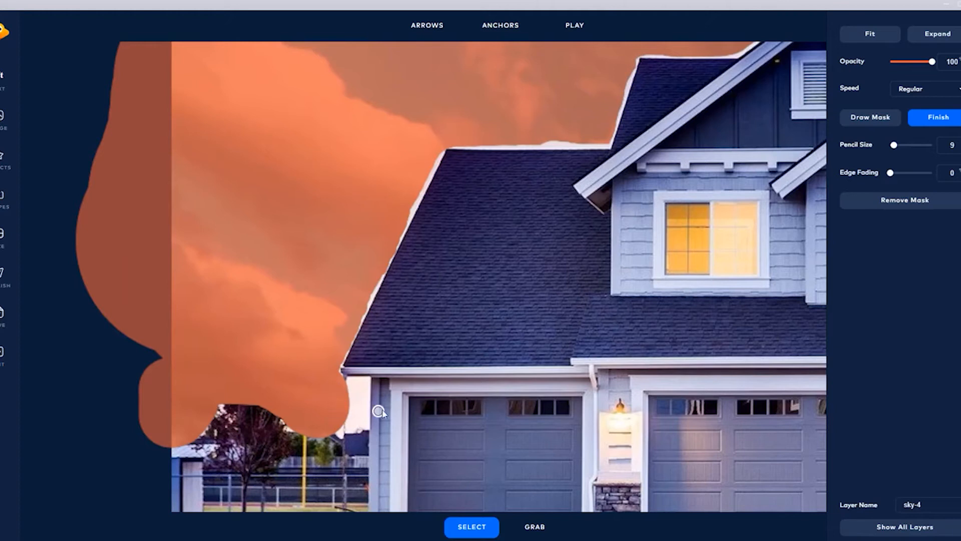
# Step: Paint the mask into the sky gap beside the garage's left wall and erase its overlap from the wall and the left tree
pyautogui.click(882, 120)
pyautogui.moveTo(348, 384)
pyautogui.mouseDown()
pyautogui.moveTo(343, 382)
pyautogui.moveTo(352, 418)
pyautogui.moveTo(359, 393)
pyautogui.moveTo(362, 425)
pyautogui.moveTo(366, 386)
pyautogui.moveTo(368, 430)
pyautogui.mouseUp()
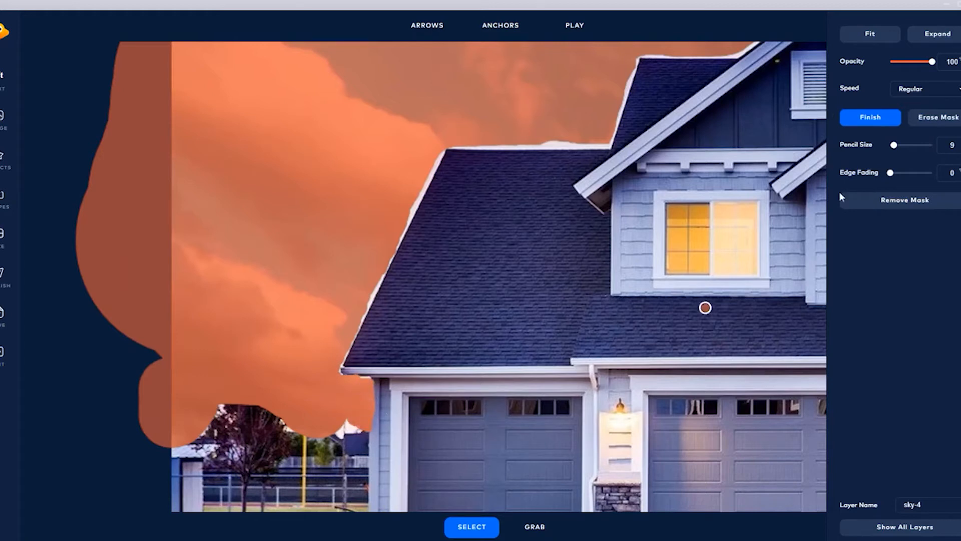
pyautogui.click(938, 119)
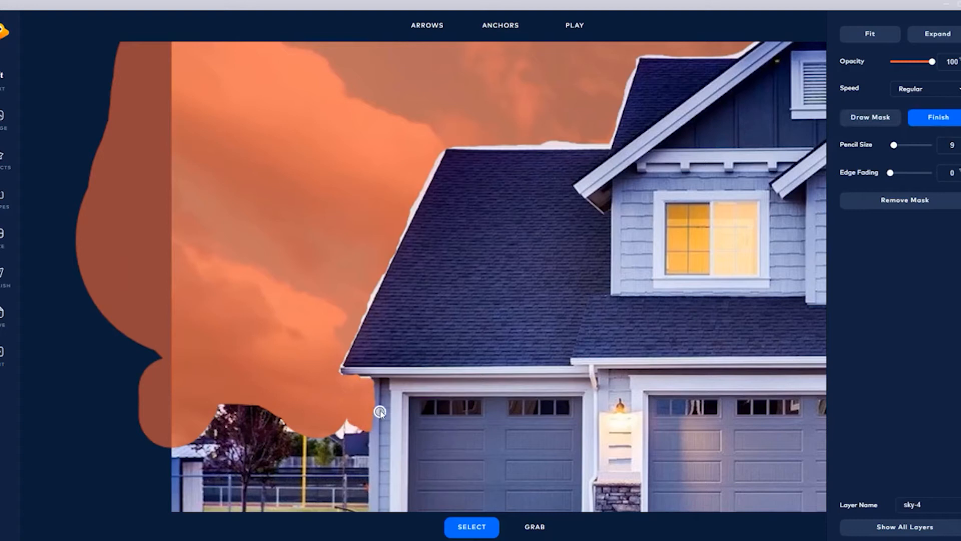
pyautogui.moveTo(371, 435); pyautogui.dragTo(375, 384)
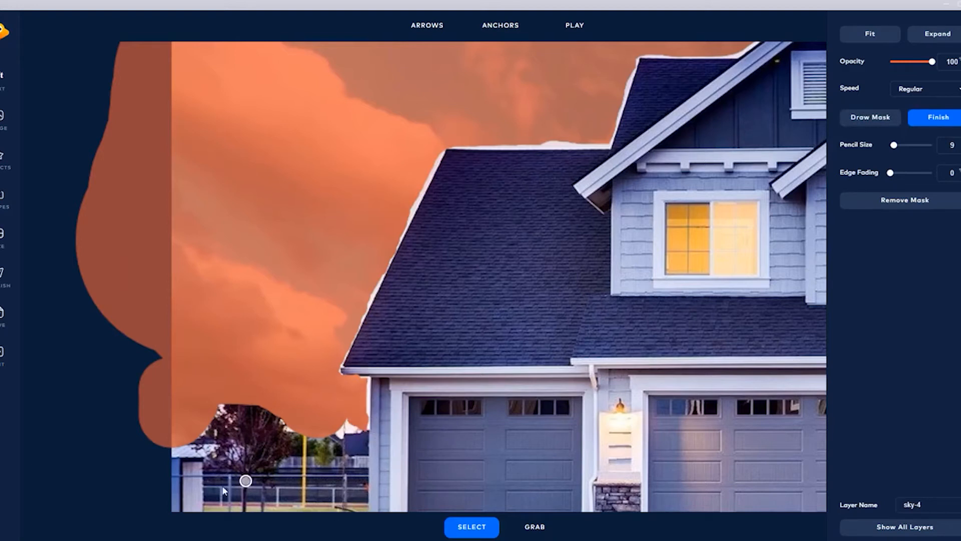
pyautogui.moveTo(218, 412)
pyautogui.mouseDown()
pyautogui.moveTo(234, 387)
pyautogui.moveTo(242, 403)
pyautogui.moveTo(244, 388)
pyautogui.moveTo(252, 409)
pyautogui.mouseUp()
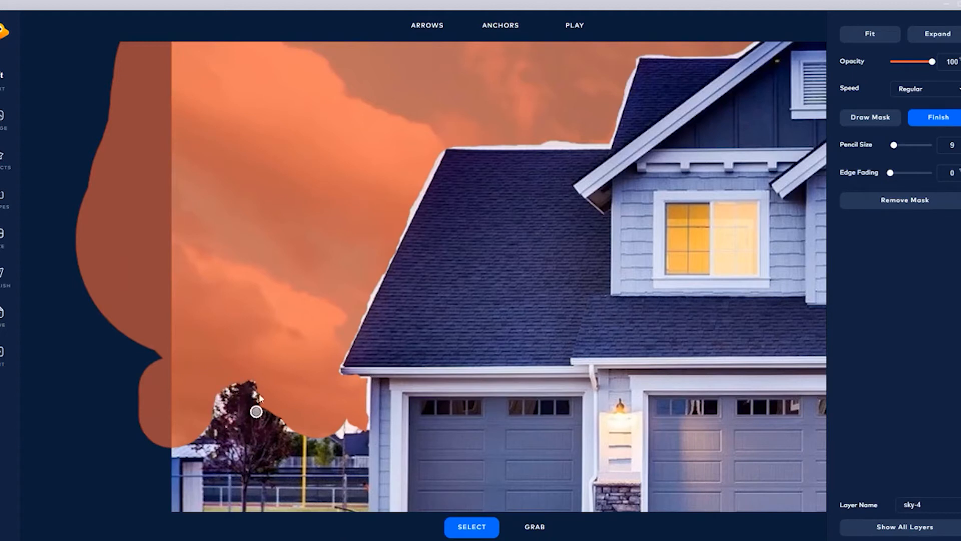
pyautogui.moveTo(281, 421)
pyautogui.mouseDown()
pyautogui.moveTo(278, 383)
pyautogui.moveTo(270, 382)
pyautogui.moveTo(268, 400)
pyautogui.moveTo(266, 376)
pyautogui.moveTo(265, 396)
pyautogui.moveTo(261, 370)
pyautogui.moveTo(256, 393)
pyautogui.moveTo(252, 374)
pyautogui.moveTo(247, 404)
pyautogui.moveTo(234, 363)
pyautogui.moveTo(234, 405)
pyautogui.moveTo(243, 369)
pyautogui.moveTo(244, 387)
pyautogui.moveTo(239, 360)
pyautogui.moveTo(226, 406)
pyautogui.moveTo(214, 379)
pyautogui.moveTo(201, 459)
pyautogui.moveTo(223, 360)
pyautogui.mouseUp()
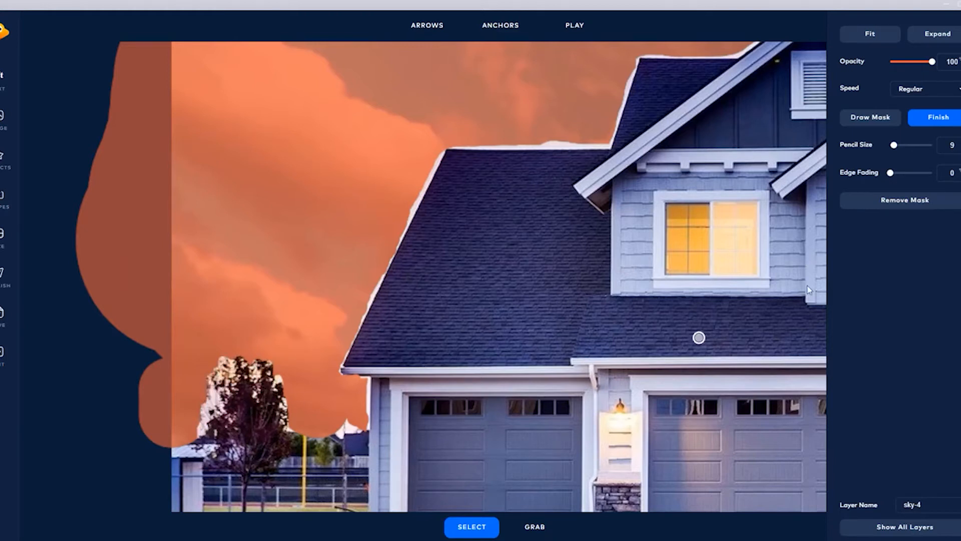
# Step: Paint the mask over the unmasked sky strip along the photo's right edge, down to the neighbouring building's roof
pyautogui.scroll(-5, 820, 278)
pyautogui.click(549, 532)
pyautogui.moveTo(646, 270); pyautogui.dragTo(266, 292)
pyautogui.moveTo(603, 262); pyautogui.dragTo(562, 254)
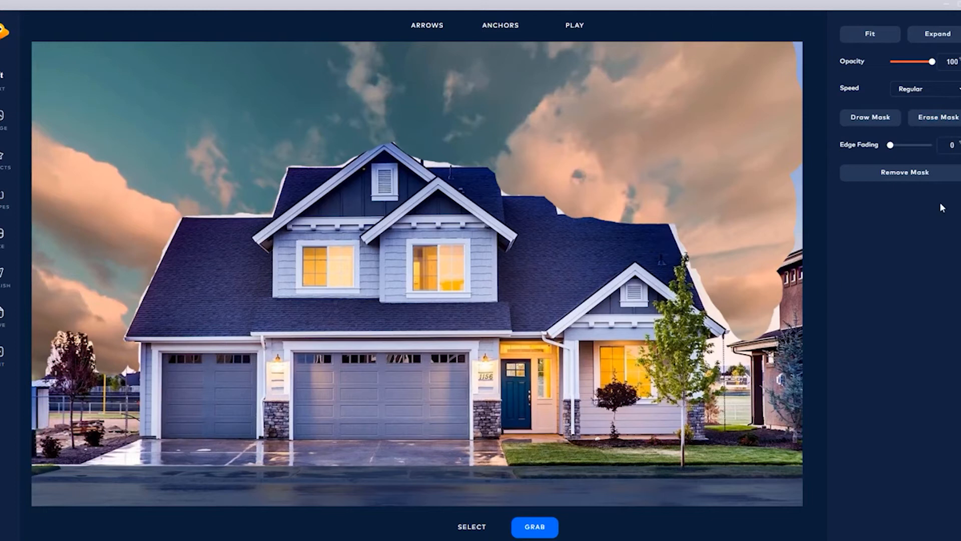
pyautogui.click(871, 118)
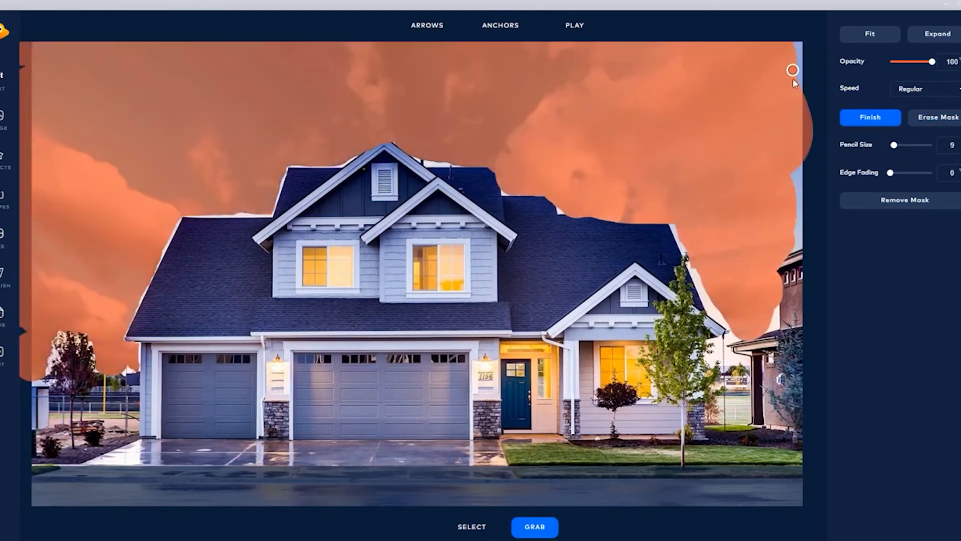
pyautogui.click(859, 119)
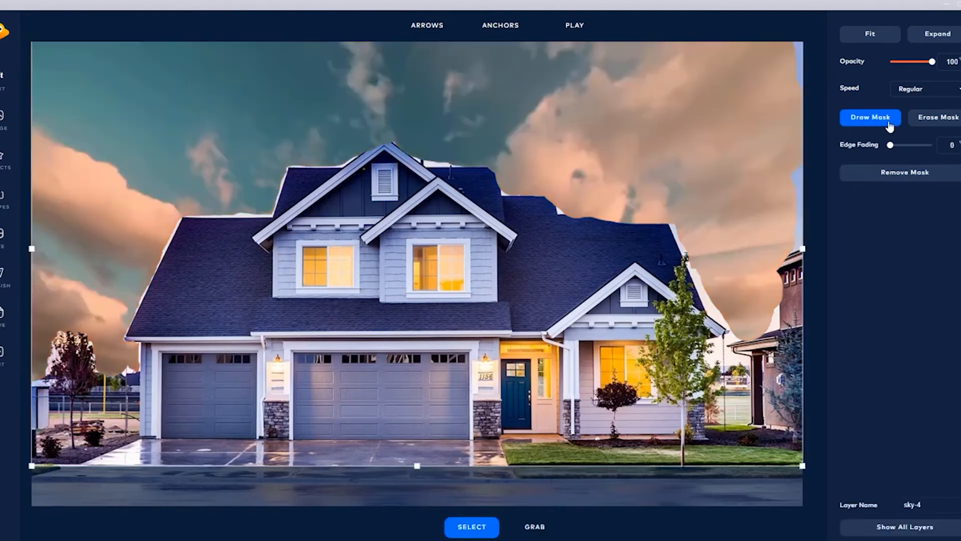
pyautogui.click(869, 121)
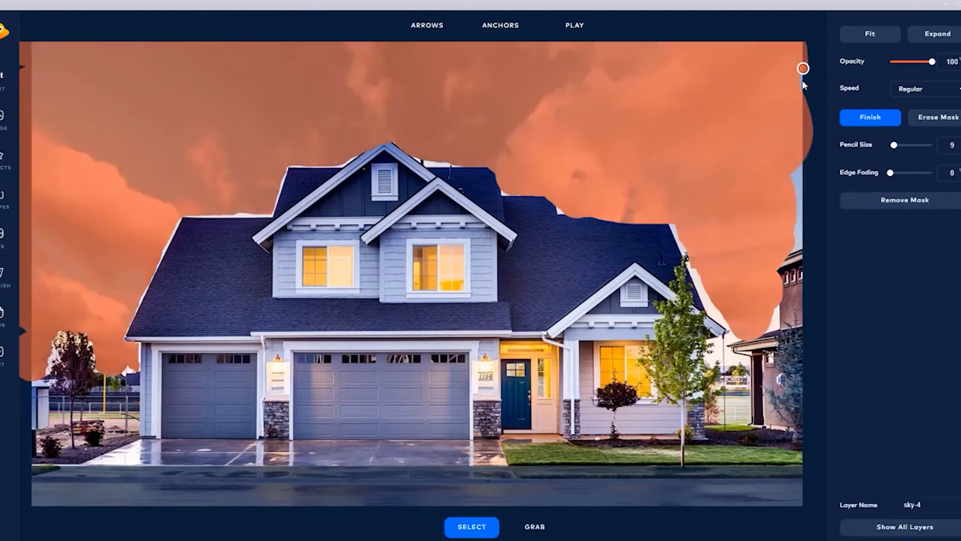
pyautogui.moveTo(800, 113); pyautogui.dragTo(796, 245)
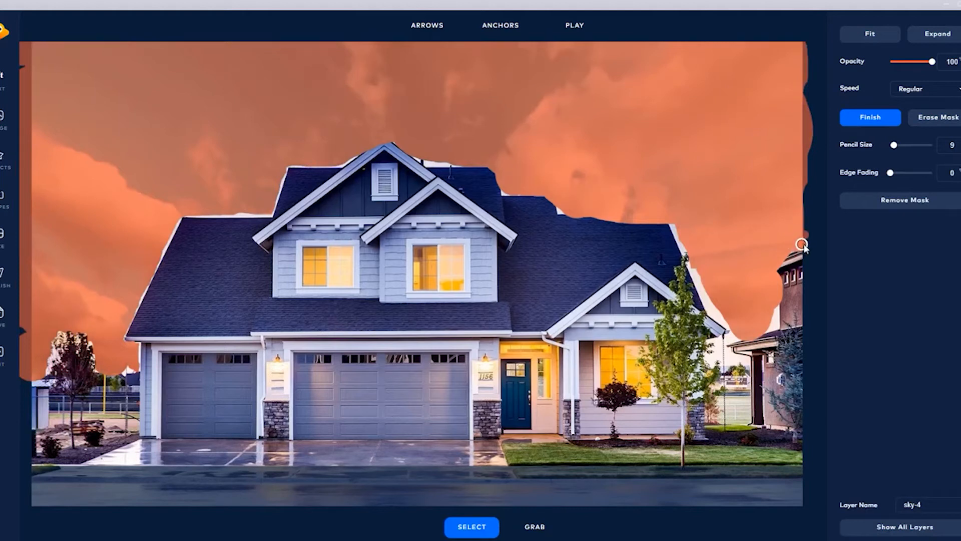
# Step: Paint the mask into the bright gap along the house's right roof slope, down to the porch gable's eave
pyautogui.scroll(3, 690, 223)
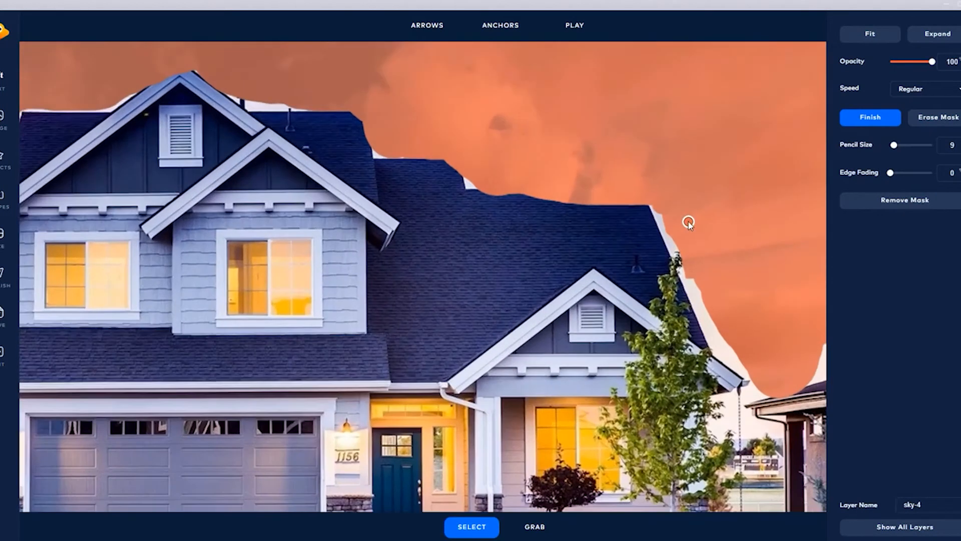
pyautogui.scroll(3, 681, 222)
pyautogui.moveTo(628, 185); pyautogui.dragTo(676, 286)
pyautogui.moveTo(690, 335)
pyautogui.mouseDown()
pyautogui.moveTo(701, 360)
pyautogui.moveTo(709, 334)
pyautogui.mouseUp()
pyautogui.moveTo(754, 450)
pyautogui.mouseDown()
pyautogui.moveTo(800, 493)
pyautogui.moveTo(741, 402)
pyautogui.moveTo(809, 509)
pyautogui.moveTo(751, 448)
pyautogui.mouseUp()
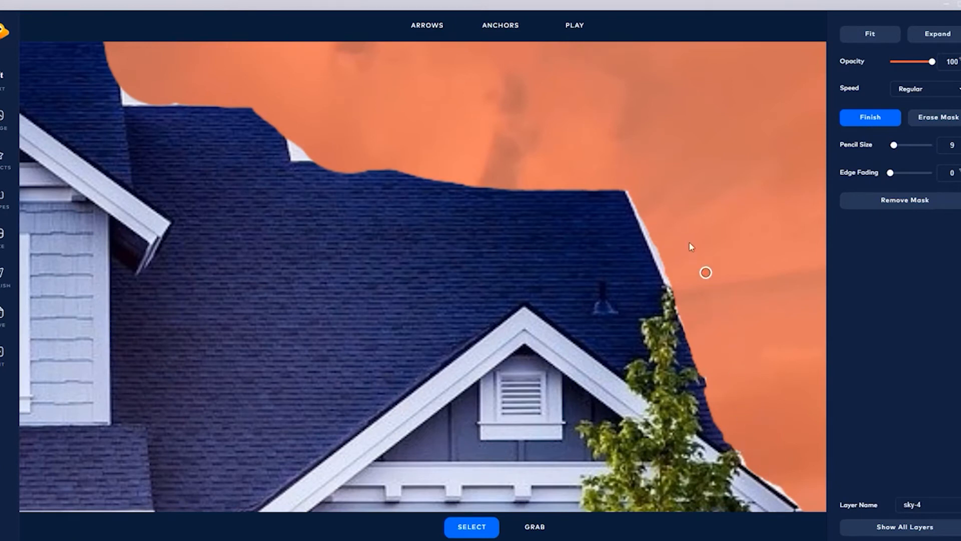
# Step: Erase the mask overlap from the lower right roof ridge and repaint the gaps along that ridge and its right slope
pyautogui.click(940, 117)
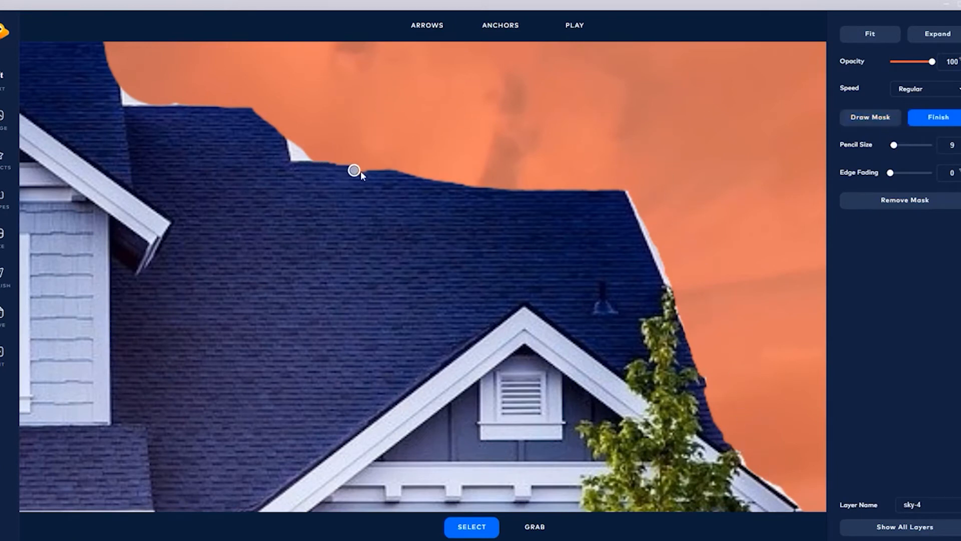
pyautogui.moveTo(354, 176)
pyautogui.mouseDown()
pyautogui.moveTo(408, 173)
pyautogui.moveTo(396, 160)
pyautogui.moveTo(329, 172)
pyautogui.moveTo(425, 168)
pyautogui.moveTo(310, 164)
pyautogui.moveTo(567, 176)
pyautogui.moveTo(469, 163)
pyautogui.moveTo(620, 162)
pyautogui.moveTo(626, 194)
pyautogui.moveTo(611, 213)
pyautogui.moveTo(606, 192)
pyautogui.moveTo(544, 174)
pyautogui.moveTo(511, 196)
pyautogui.moveTo(562, 191)
pyautogui.mouseUp()
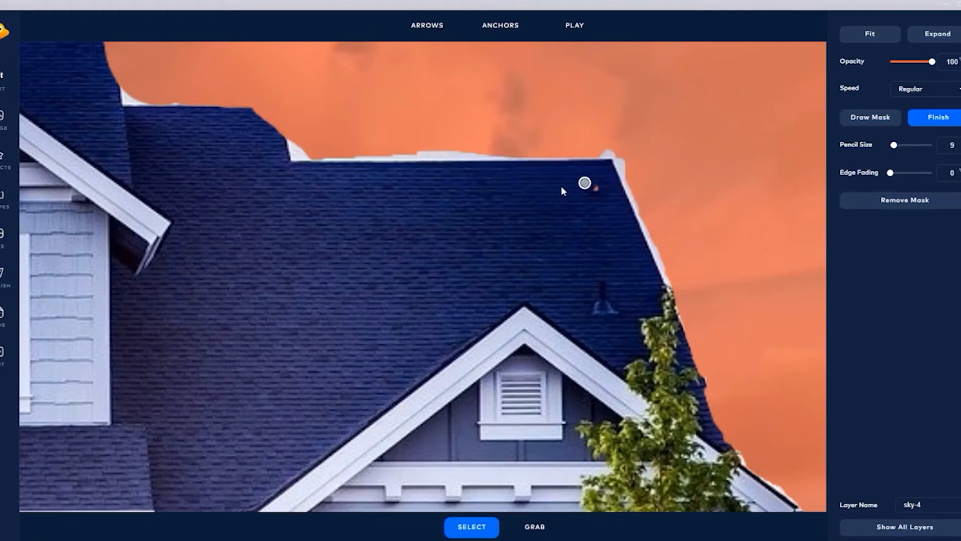
pyautogui.click(869, 119)
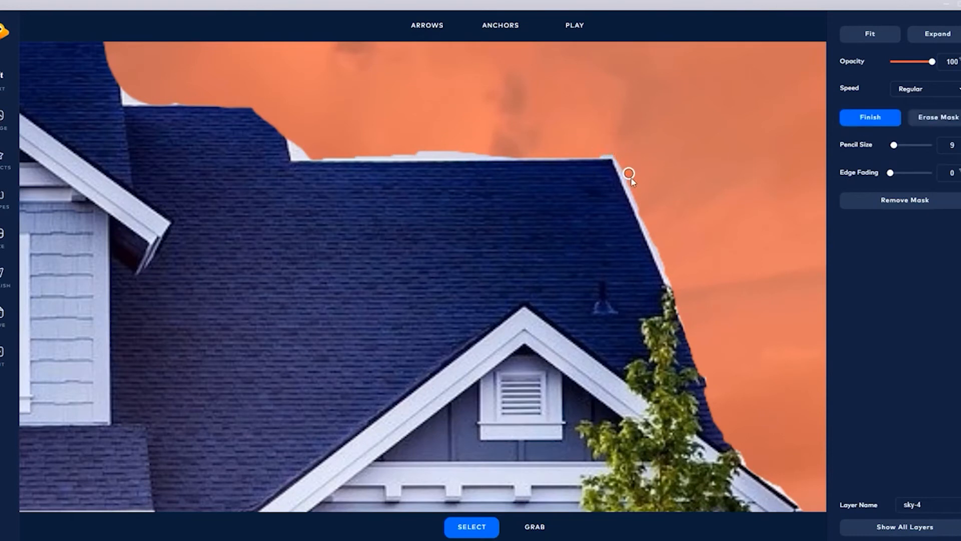
pyautogui.moveTo(649, 221); pyautogui.dragTo(651, 236)
pyautogui.moveTo(411, 153); pyautogui.dragTo(518, 158)
# Step: Erase the remaining mask overlap from the right roof ridge and the stepped roof corner beside the upper storey
pyautogui.click(937, 118)
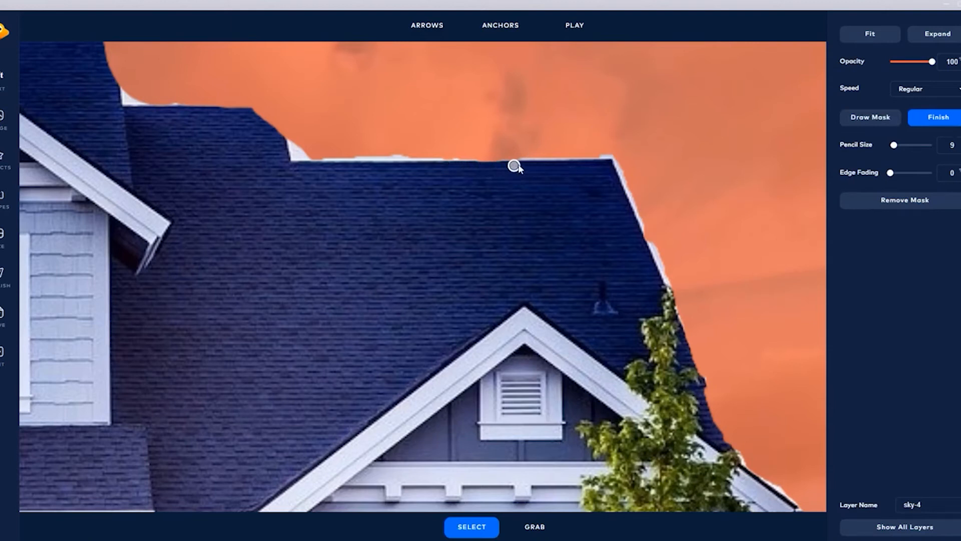
pyautogui.moveTo(484, 160); pyautogui.dragTo(441, 163)
pyautogui.moveTo(281, 128)
pyautogui.mouseDown()
pyautogui.moveTo(240, 109)
pyautogui.moveTo(271, 107)
pyautogui.moveTo(281, 133)
pyautogui.moveTo(262, 109)
pyautogui.mouseUp()
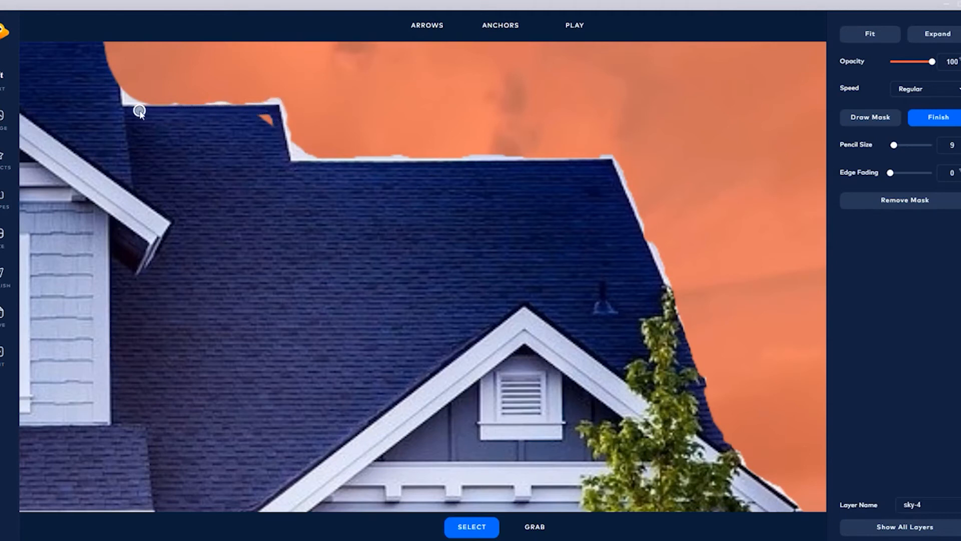
pyautogui.moveTo(267, 122); pyautogui.dragTo(272, 126)
# Step: Erase the mask overlap from the neighbouring building's roof overhang and the wall beneath it
pyautogui.scroll(-5, 481, 211)
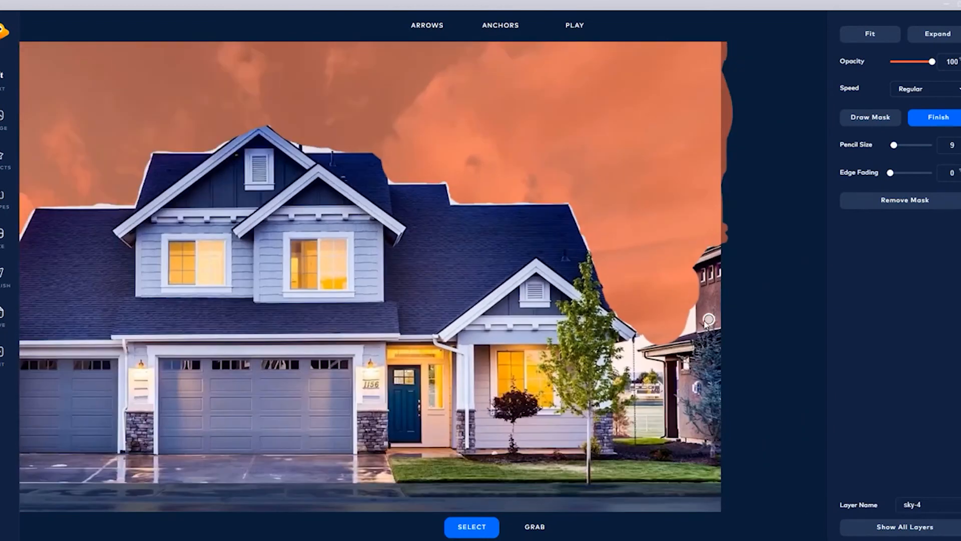
pyautogui.scroll(3, 711, 261)
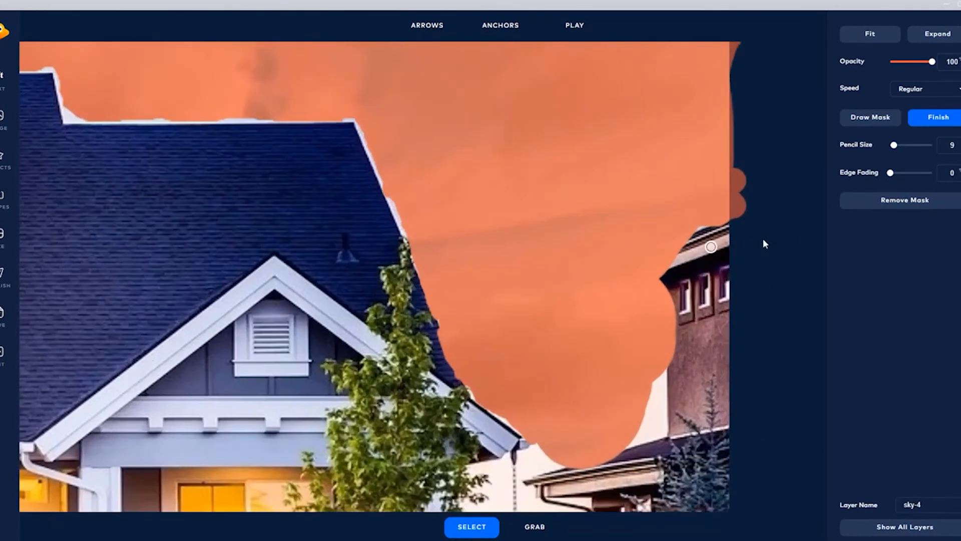
pyautogui.scroll(2, 721, 235)
pyautogui.moveTo(708, 235)
pyautogui.mouseDown()
pyautogui.moveTo(664, 253)
pyautogui.moveTo(750, 229)
pyautogui.moveTo(704, 237)
pyautogui.moveTo(746, 218)
pyautogui.moveTo(710, 224)
pyautogui.moveTo(648, 252)
pyautogui.moveTo(658, 253)
pyautogui.moveTo(645, 270)
pyautogui.moveTo(655, 262)
pyautogui.moveTo(607, 276)
pyautogui.moveTo(695, 260)
pyautogui.moveTo(655, 269)
pyautogui.mouseUp()
pyautogui.moveTo(657, 364)
pyautogui.mouseDown()
pyautogui.moveTo(670, 303)
pyautogui.moveTo(682, 391)
pyautogui.moveTo(671, 343)
pyautogui.mouseUp()
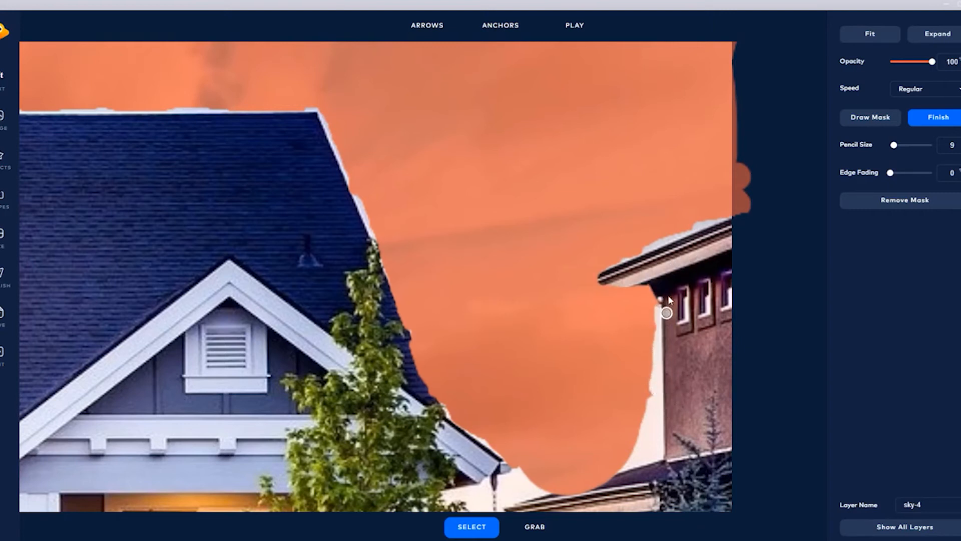
pyautogui.moveTo(666, 310)
pyautogui.mouseDown()
pyautogui.moveTo(642, 284)
pyautogui.moveTo(592, 288)
pyautogui.moveTo(604, 268)
pyautogui.moveTo(595, 290)
pyautogui.moveTo(606, 290)
pyautogui.moveTo(584, 279)
pyautogui.moveTo(601, 270)
pyautogui.moveTo(581, 283)
pyautogui.moveTo(604, 295)
pyautogui.moveTo(656, 285)
pyautogui.mouseUp()
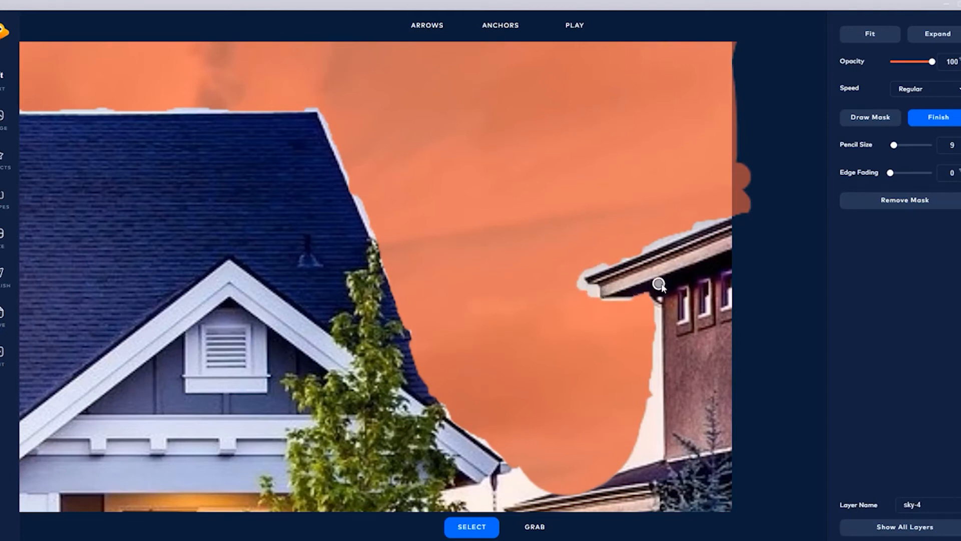
# Step: Paint the mask into the gap above the upper roof ridge between the main gable and the vent pipe
pyautogui.scroll(-5, 354, 275)
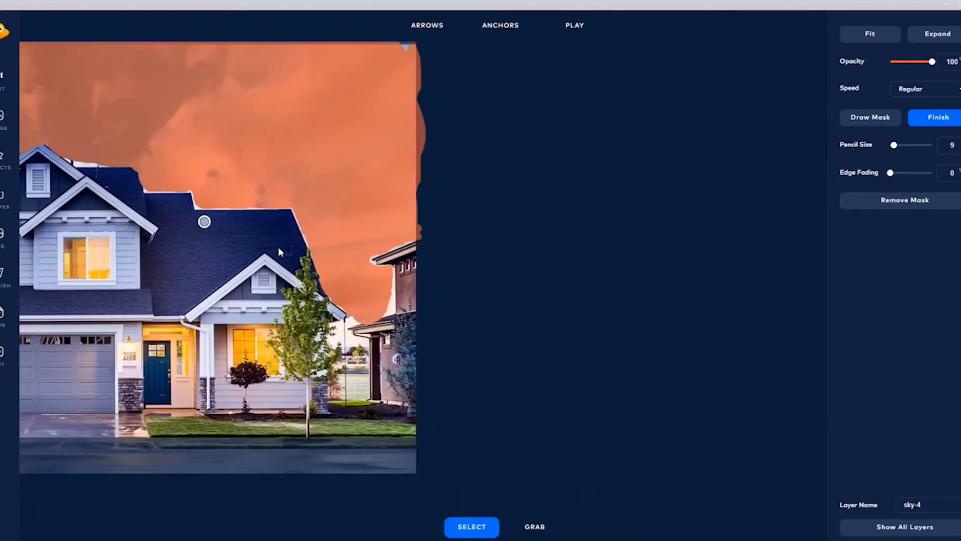
pyautogui.click(536, 524)
pyautogui.moveTo(103, 204); pyautogui.dragTo(433, 229)
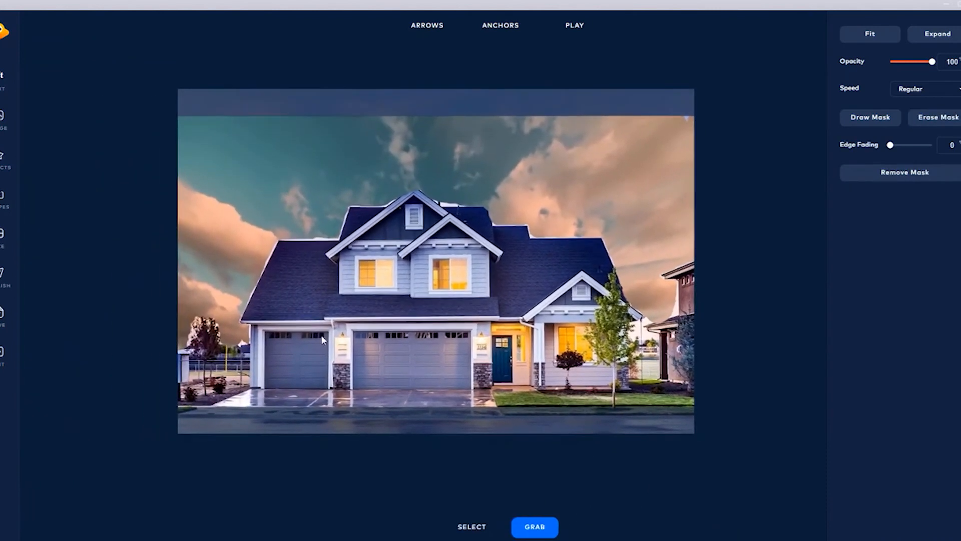
pyautogui.scroll(2, 491, 315)
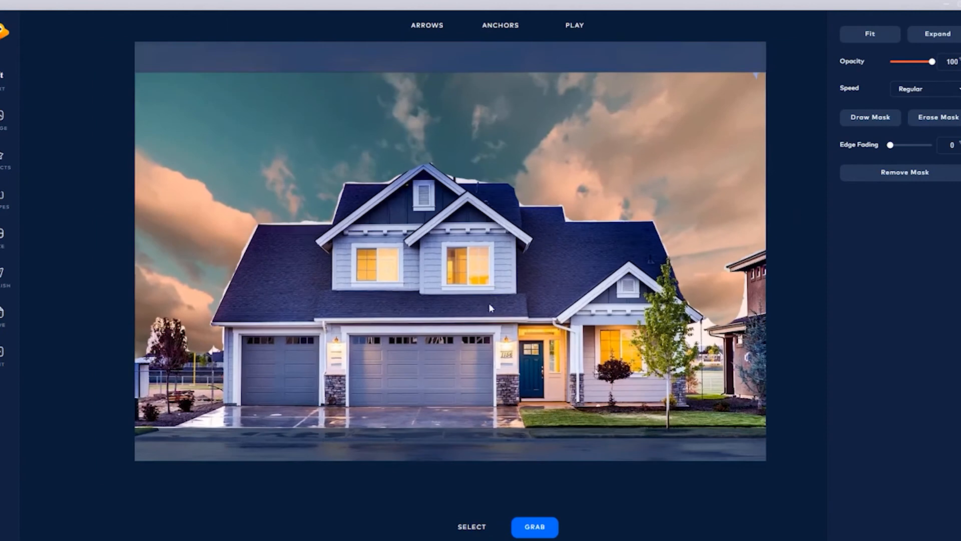
pyautogui.scroll(4, 450, 176)
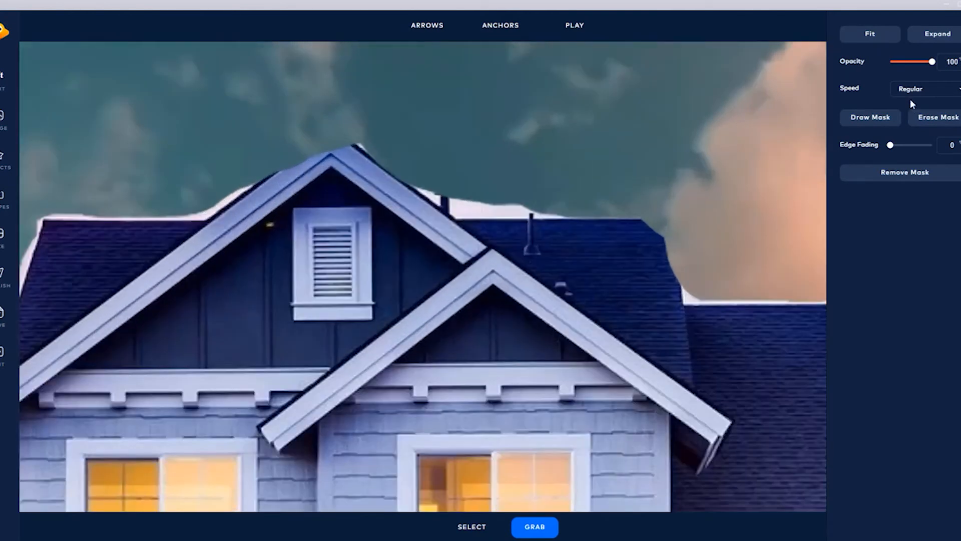
pyautogui.click(884, 121)
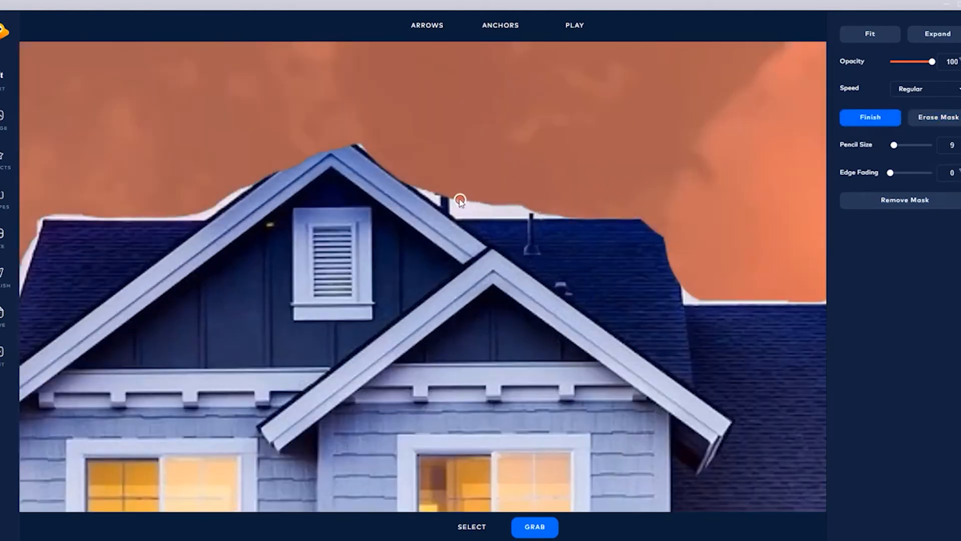
pyautogui.moveTo(458, 203); pyautogui.dragTo(462, 214)
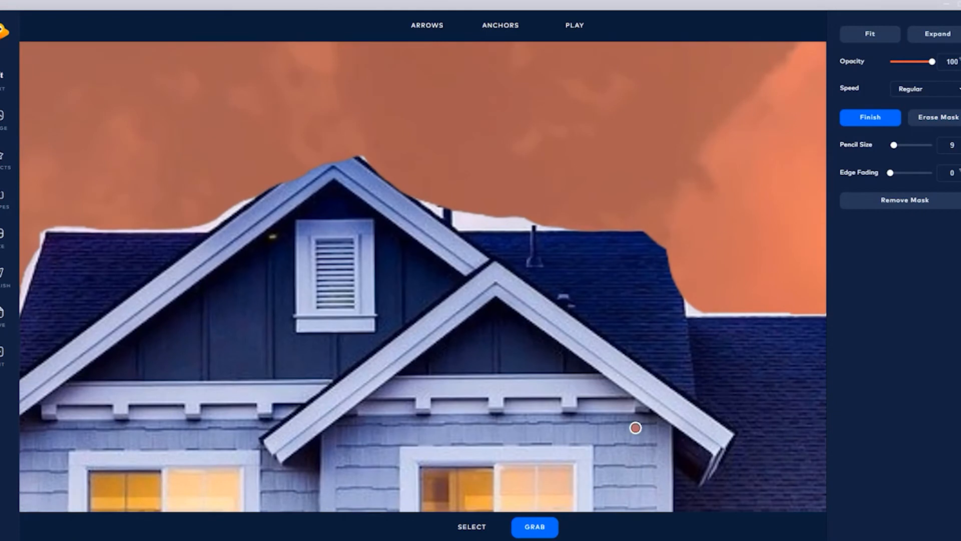
pyautogui.click(471, 527)
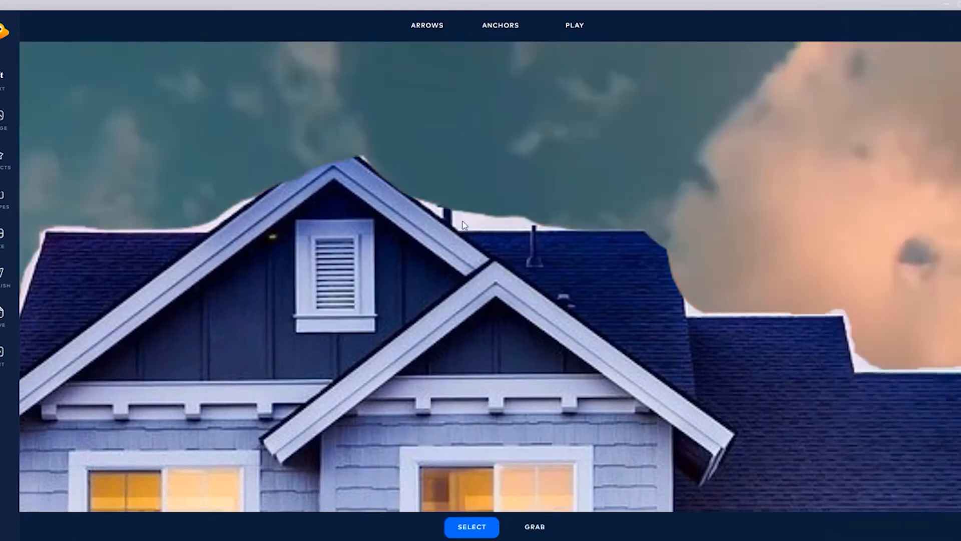
pyautogui.click(526, 195)
pyautogui.click(870, 118)
pyautogui.moveTo(479, 216); pyautogui.dragTo(551, 224)
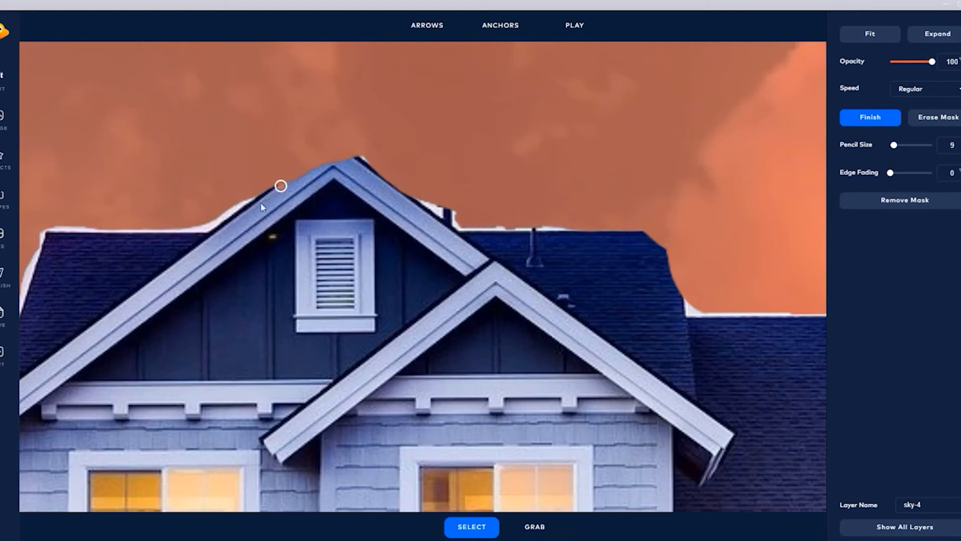
# Step: Erase the mask overlap from both slopes of the main gable and the right corner of the upper roof
pyautogui.click(938, 117)
pyautogui.moveTo(259, 209)
pyautogui.mouseDown()
pyautogui.moveTo(315, 171)
pyautogui.moveTo(309, 160)
pyautogui.moveTo(345, 143)
pyautogui.moveTo(338, 174)
pyautogui.moveTo(200, 223)
pyautogui.mouseUp()
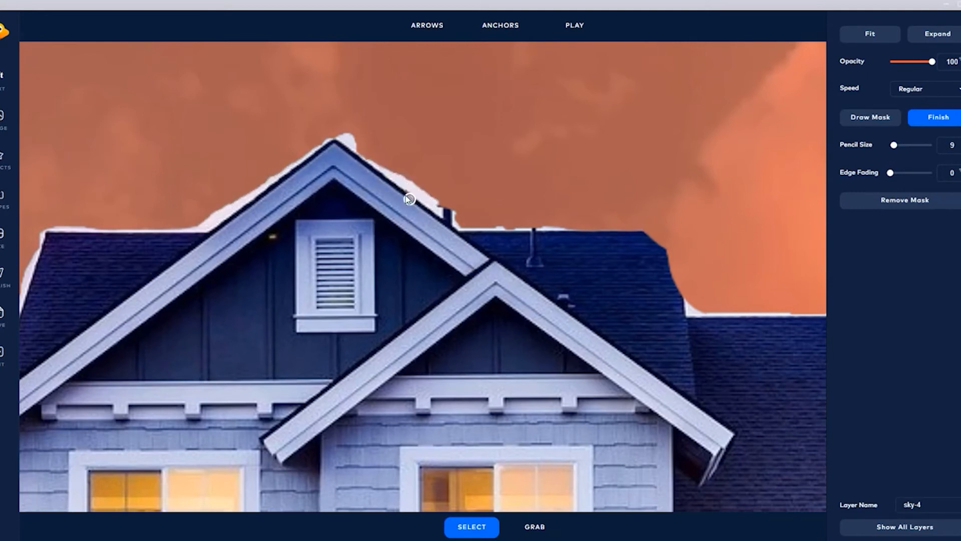
pyautogui.moveTo(626, 229); pyautogui.dragTo(662, 226)
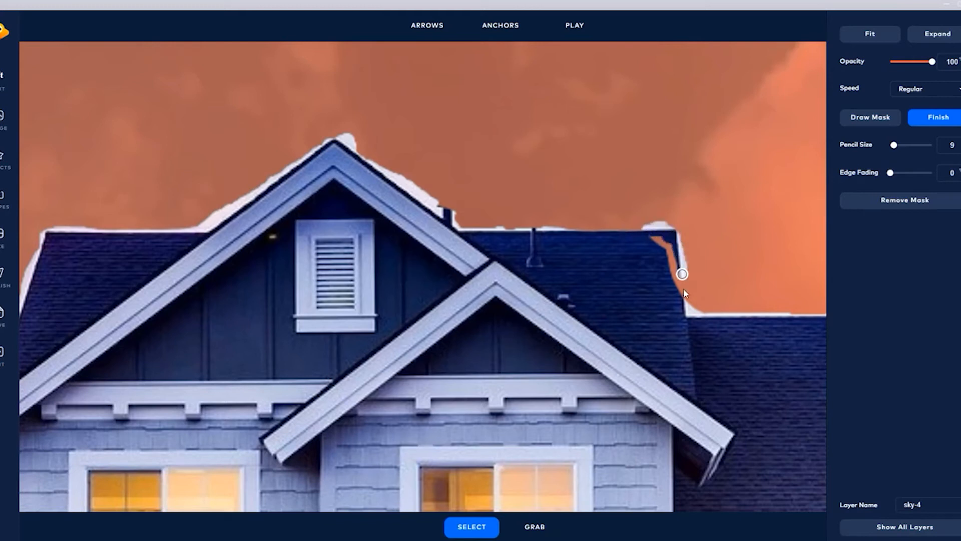
pyautogui.moveTo(685, 293); pyautogui.dragTo(672, 262)
# Step: Repaint the mask gaps around the upper roof's right corner and along both slopes of the main gable
pyautogui.click(870, 117)
pyautogui.moveTo(645, 225); pyautogui.dragTo(679, 223)
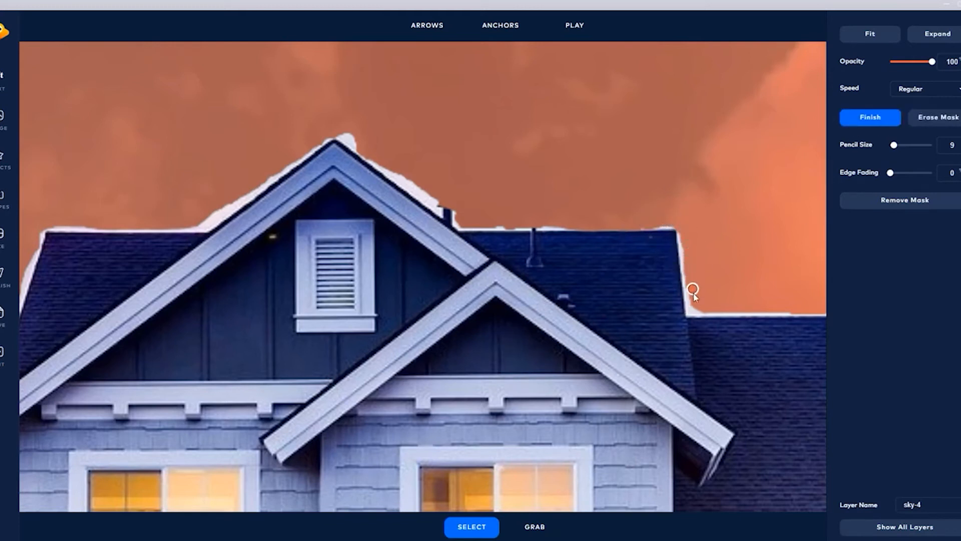
pyautogui.moveTo(398, 170)
pyautogui.mouseDown()
pyautogui.moveTo(423, 195)
pyautogui.moveTo(397, 155)
pyautogui.moveTo(343, 133)
pyautogui.moveTo(422, 164)
pyautogui.mouseUp()
pyautogui.moveTo(232, 208); pyautogui.dragTo(193, 226)
pyautogui.moveTo(254, 187); pyautogui.dragTo(228, 208)
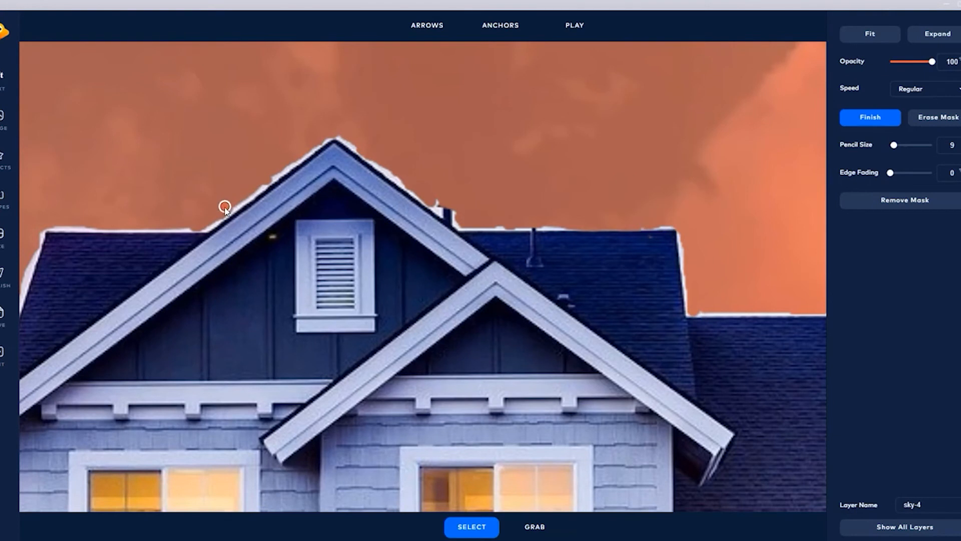
# Step: Bring the whole photo into view and preview the moving sky
pyautogui.scroll(-3, 118, 260)
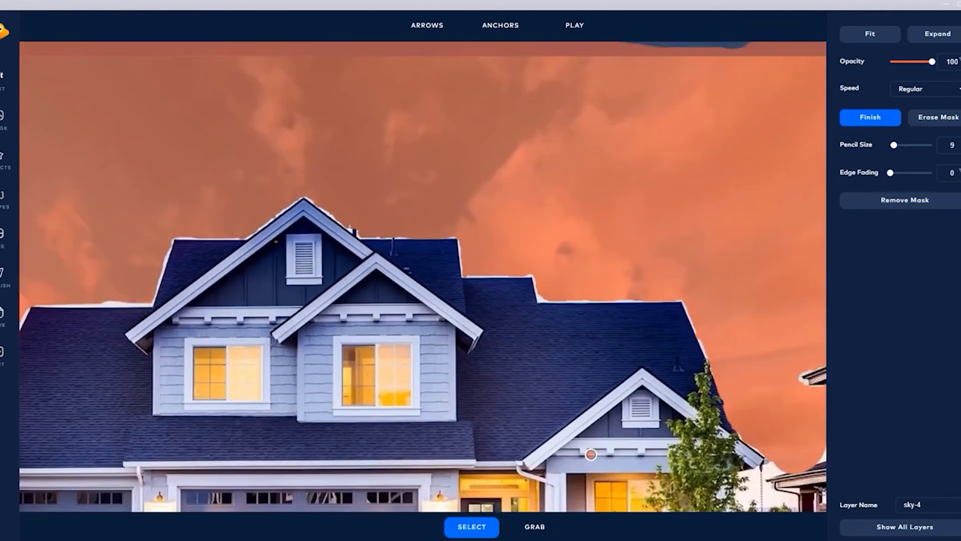
pyautogui.click(535, 526)
pyautogui.moveTo(422, 277)
pyautogui.mouseDown()
pyautogui.moveTo(547, 208)
pyautogui.moveTo(558, 183)
pyautogui.mouseUp()
pyautogui.scroll(-3, 558, 176)
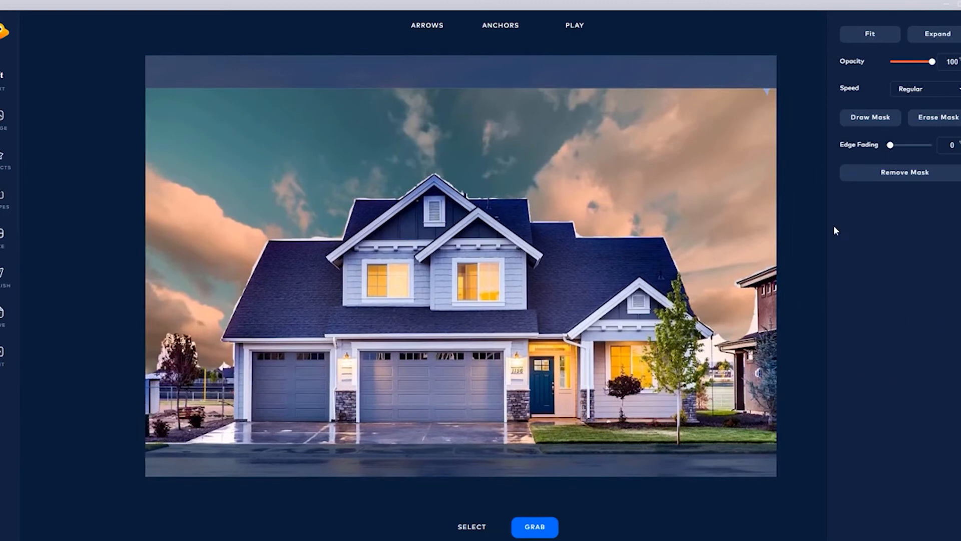
pyautogui.click(596, 29)
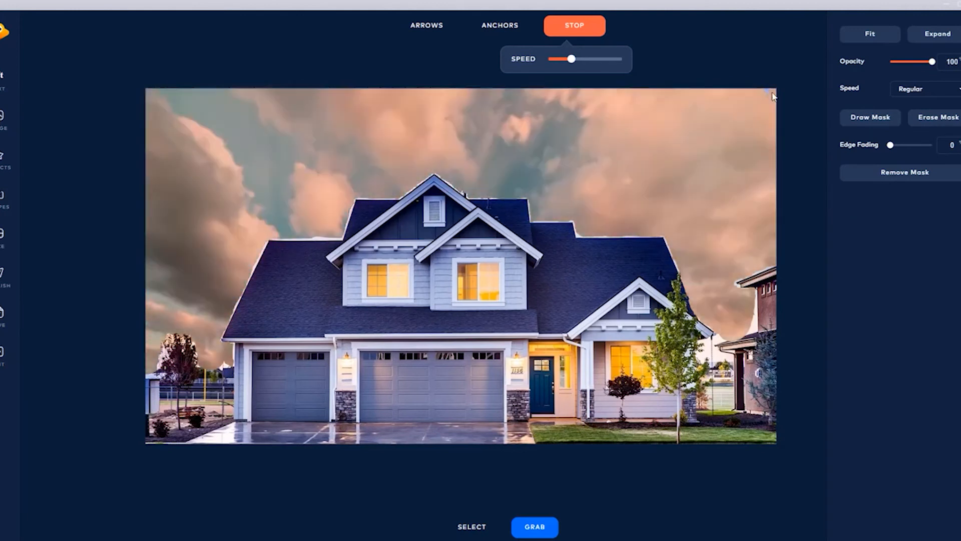
# Step: Paint the mask over the uncovered spot in the photo's upper-right sky corner, finish the mask and preview the animation
pyautogui.click(853, 117)
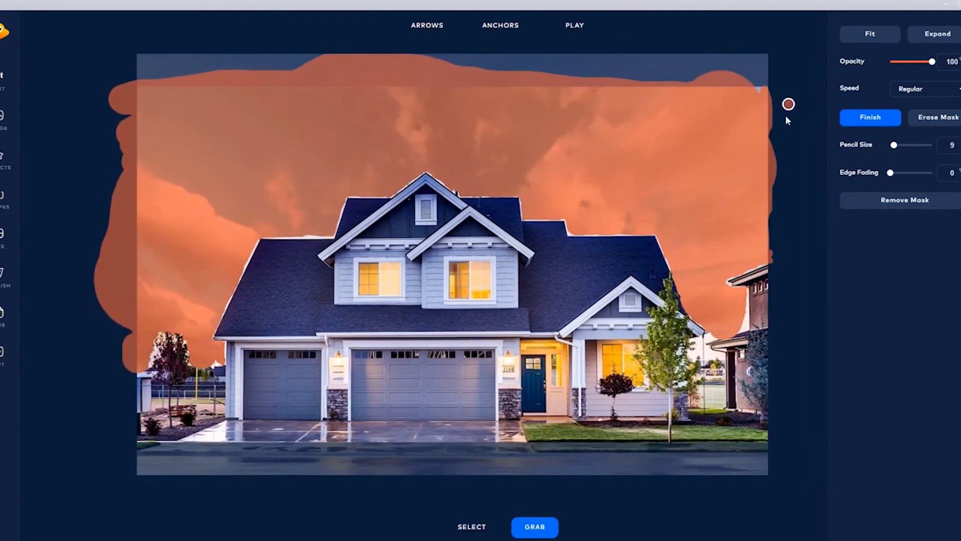
pyautogui.click(456, 533)
pyautogui.click(456, 535)
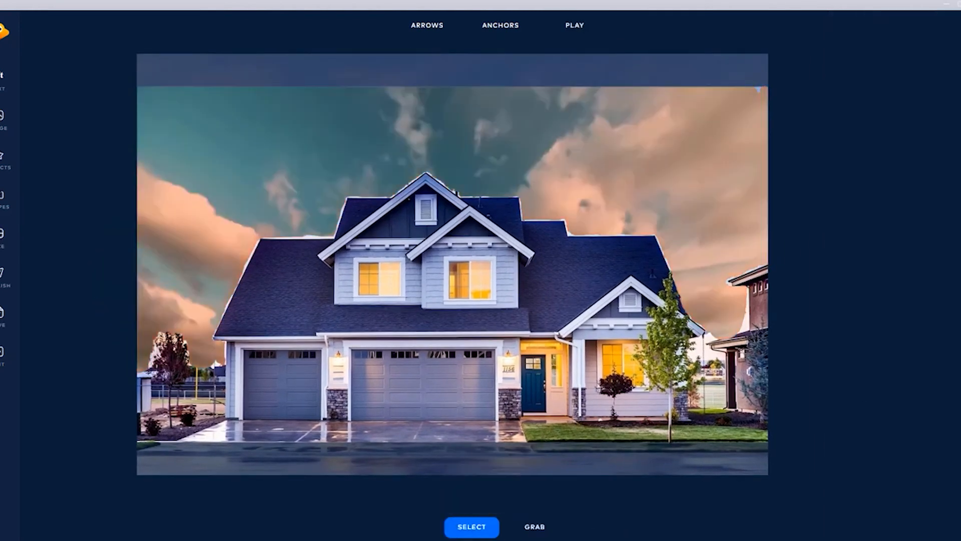
pyautogui.click(871, 115)
pyautogui.click(871, 118)
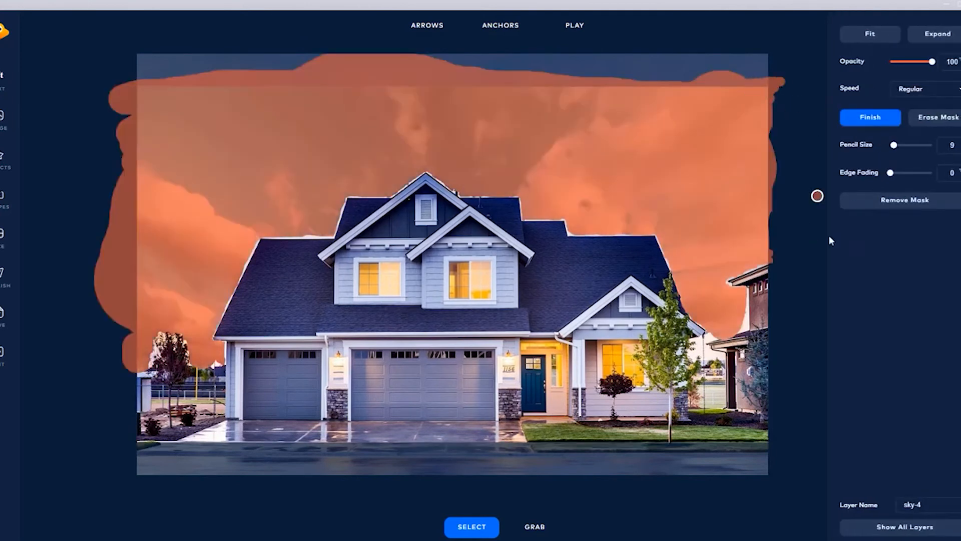
pyautogui.click(877, 118)
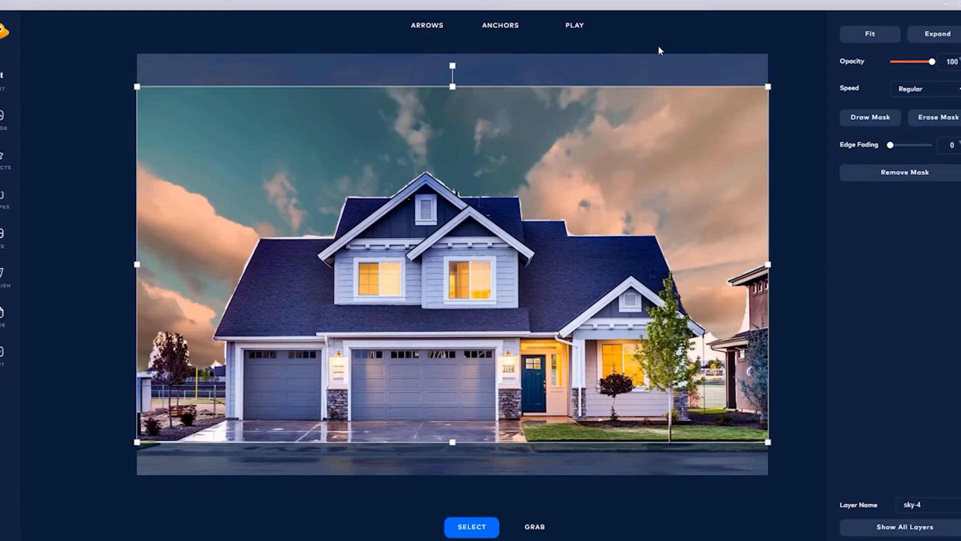
pyautogui.click(587, 32)
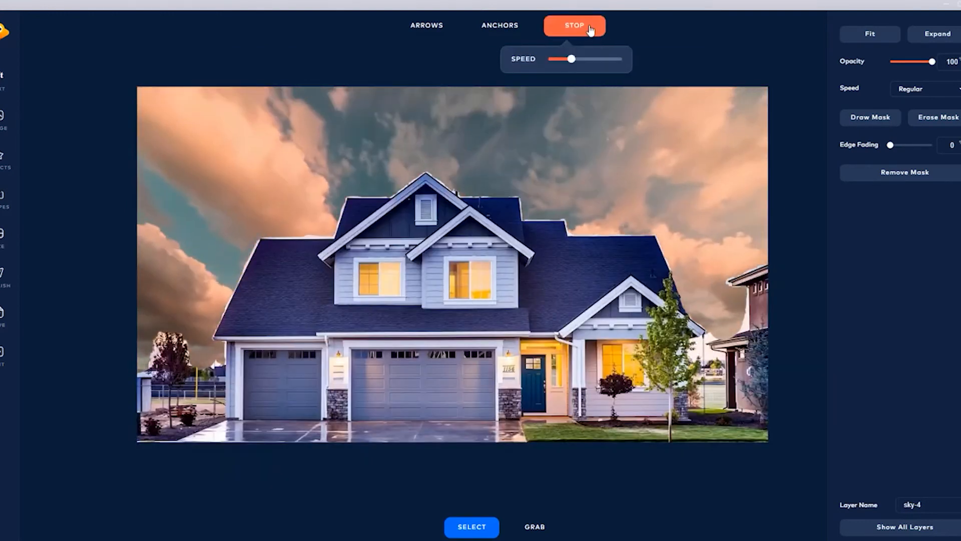
pyautogui.click(590, 29)
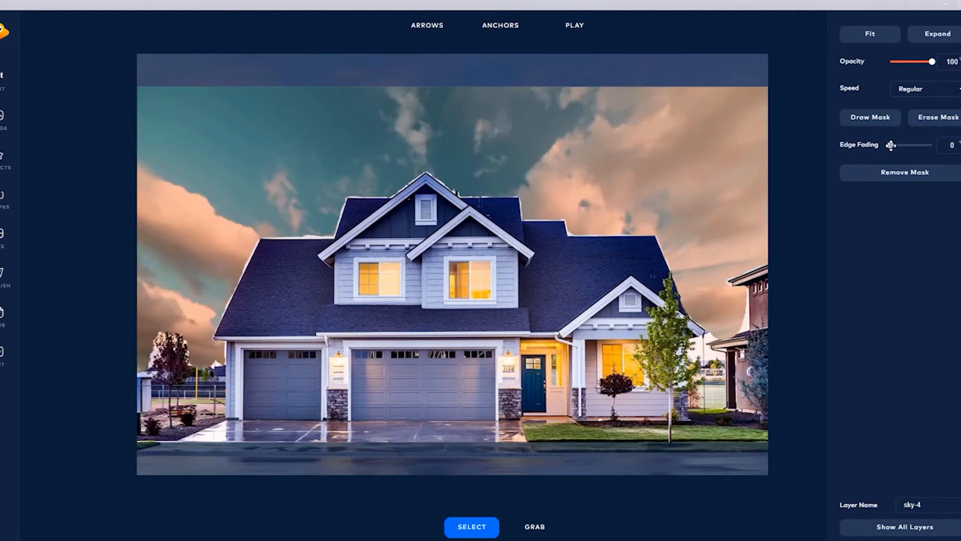
# Step: Set the sky mask's edge fading to 15 and preview the animation
pyautogui.moveTo(891, 145); pyautogui.dragTo(892, 146)
pyautogui.moveTo(892, 145); pyautogui.dragTo(898, 144)
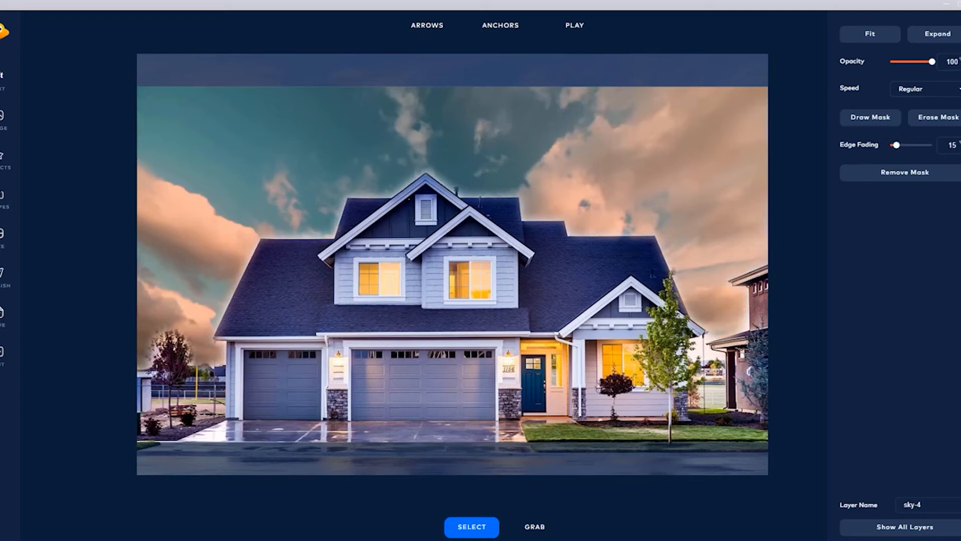
pyautogui.click(574, 29)
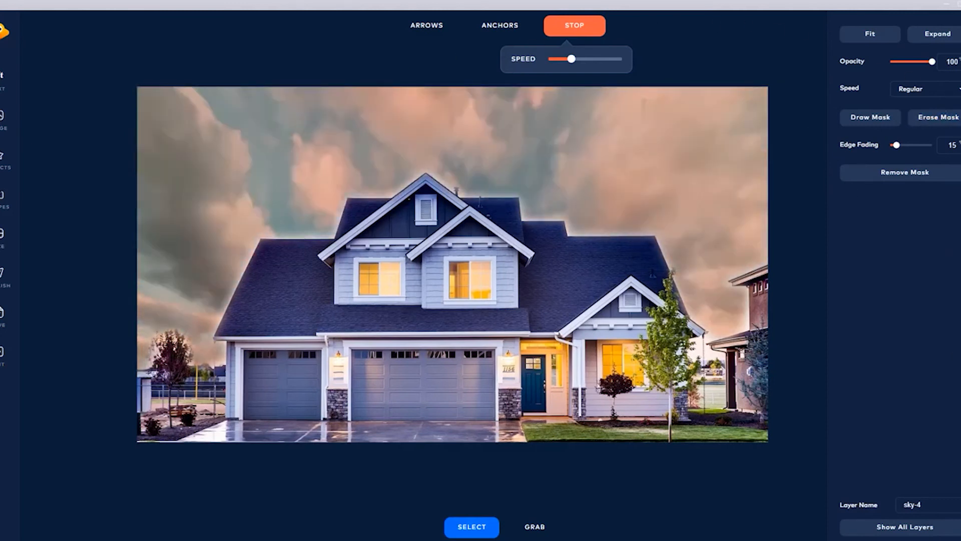
pyautogui.click(591, 31)
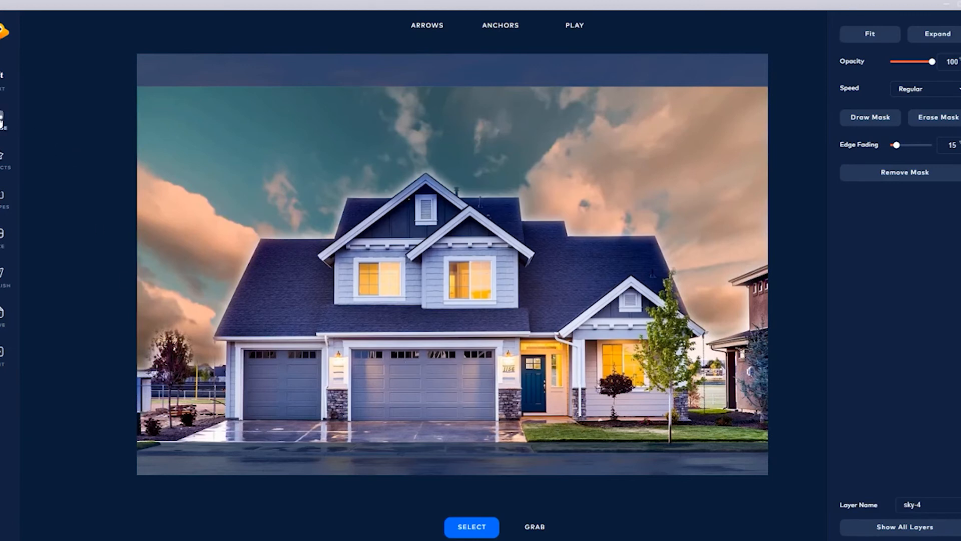
# Step: Add the cut-out image of the man in the blue suit, shrink it to about half size and stand it before the garage
pyautogui.click(1, 120)
pyautogui.doubleClick(239, 83)
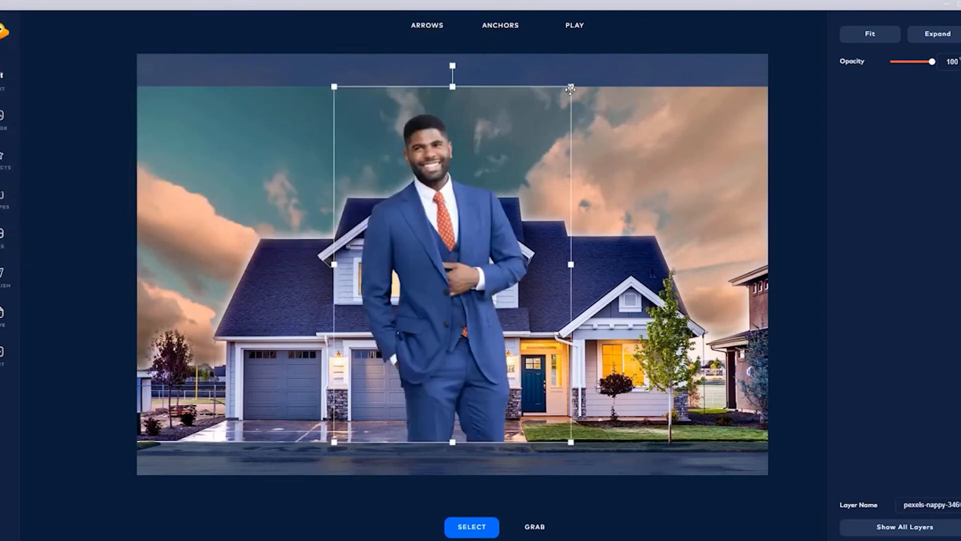
pyautogui.moveTo(571, 88); pyautogui.dragTo(384, 275)
pyautogui.moveTo(317, 349); pyautogui.dragTo(332, 344)
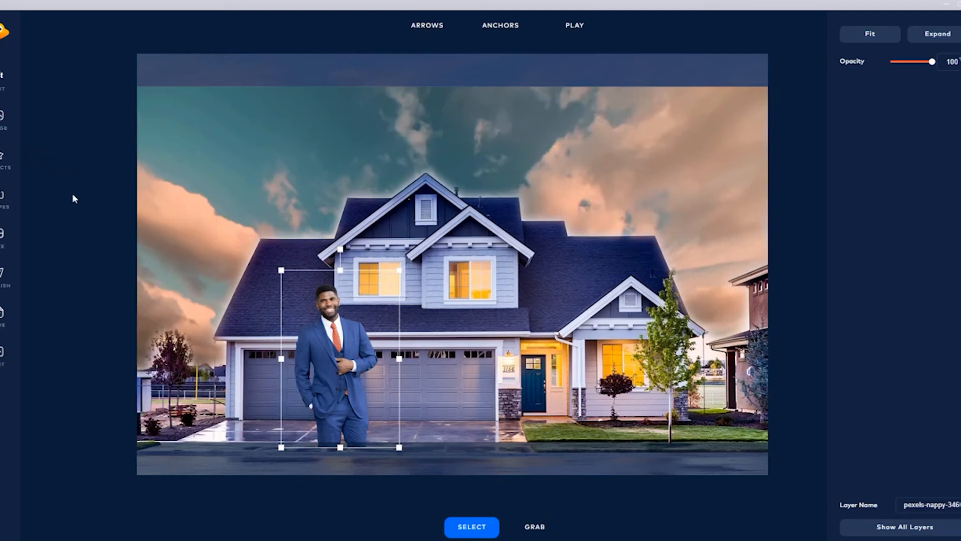
pyautogui.click(58, 218)
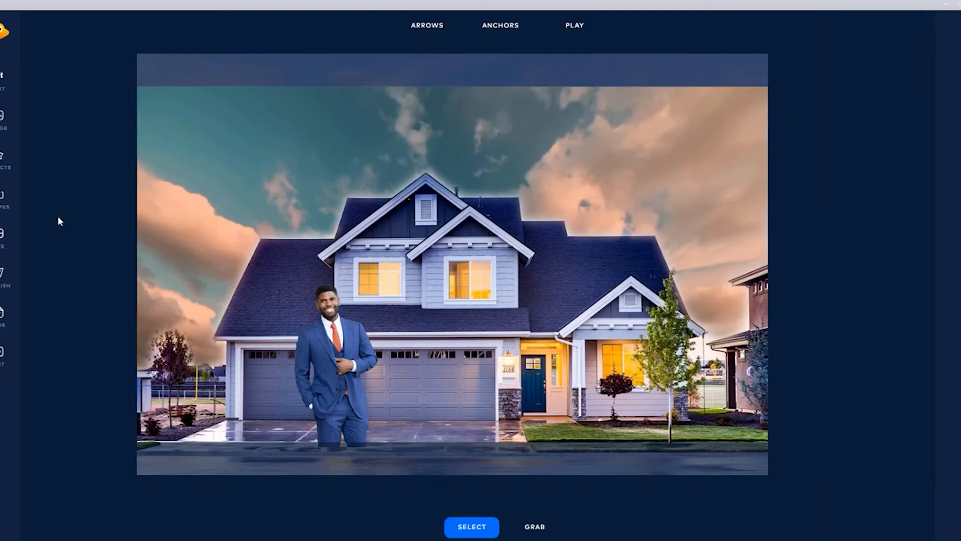
# Step: Add a circle shape and place it to the man's left, over the left end of the garage
pyautogui.click(2, 200)
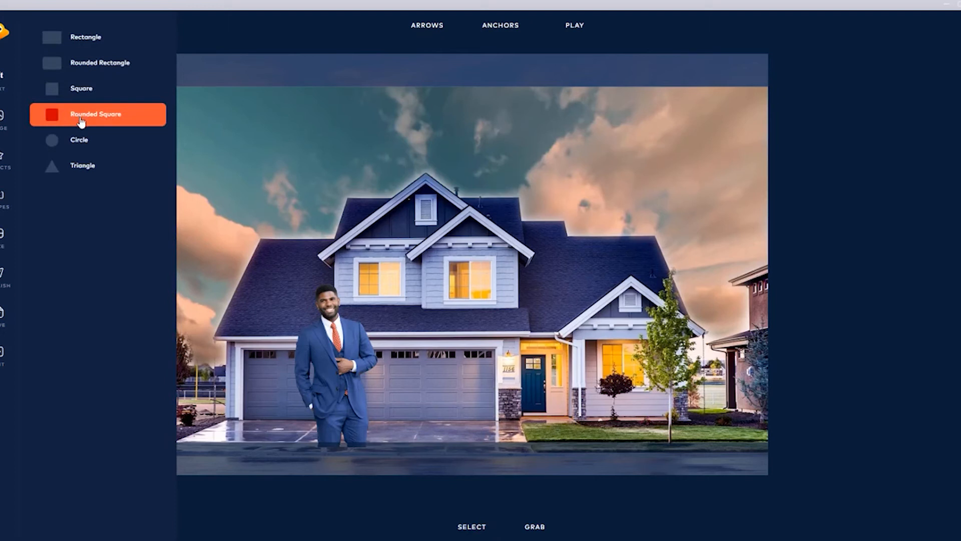
pyautogui.click(87, 145)
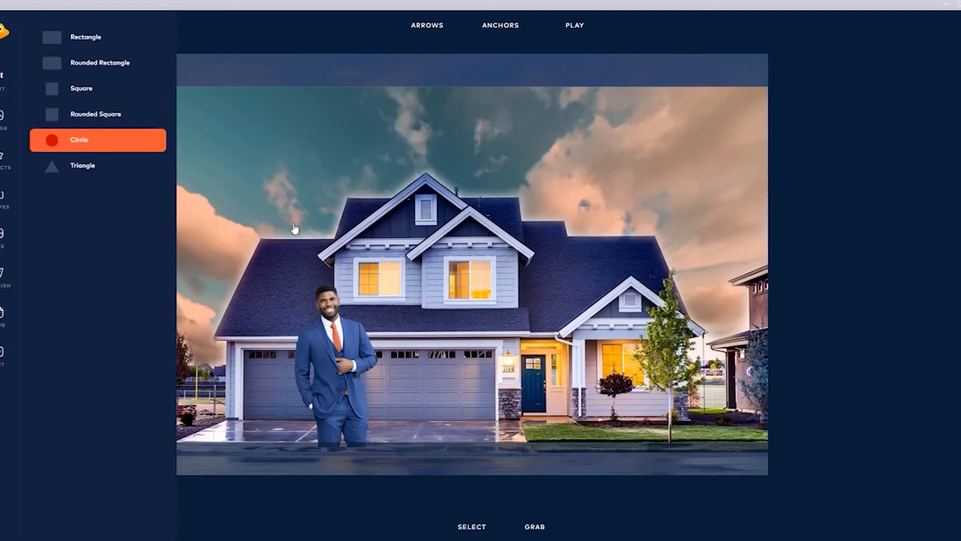
pyautogui.moveTo(419, 257); pyautogui.dragTo(254, 324)
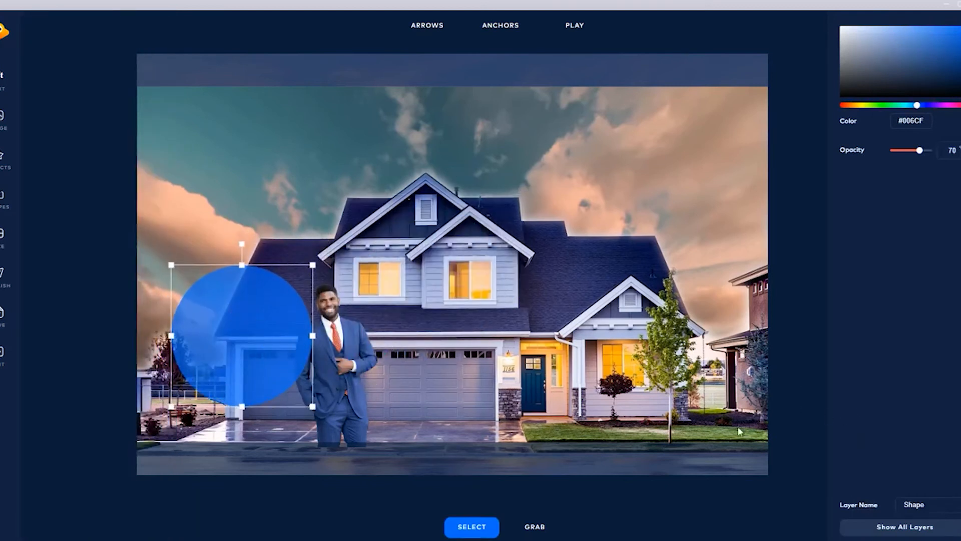
# Step: Reorder the layers so the man's image lies above the circle shape, and reselect the circle
pyautogui.click(907, 527)
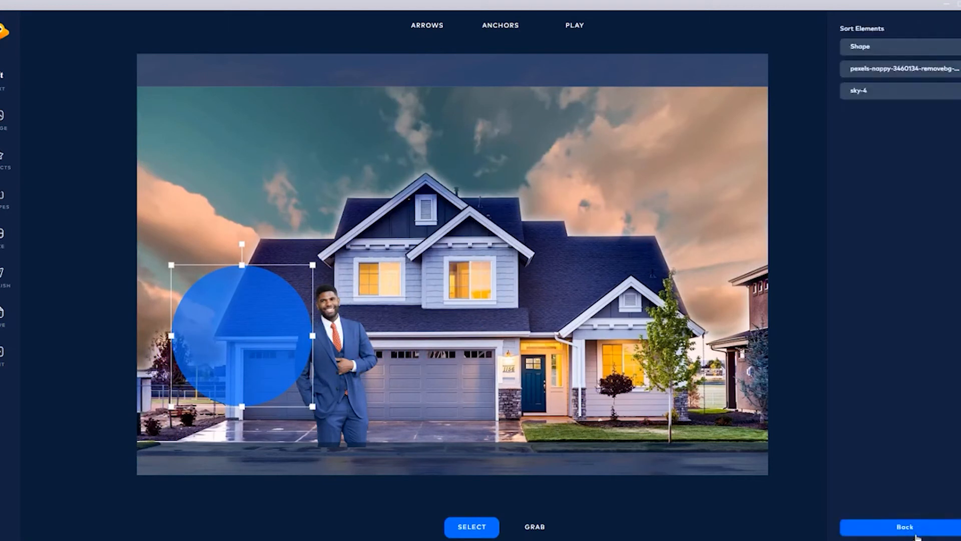
pyautogui.moveTo(911, 63); pyautogui.dragTo(909, 47)
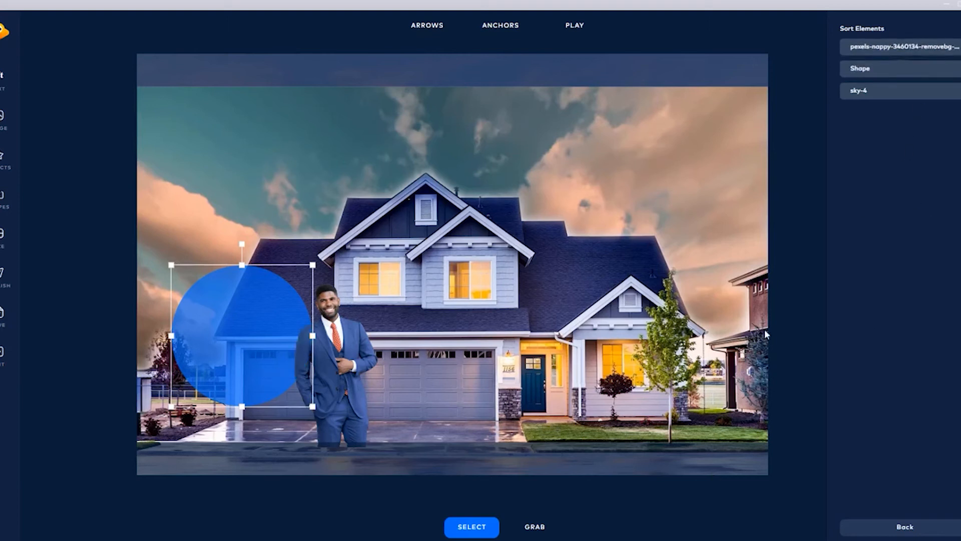
pyautogui.click(272, 331)
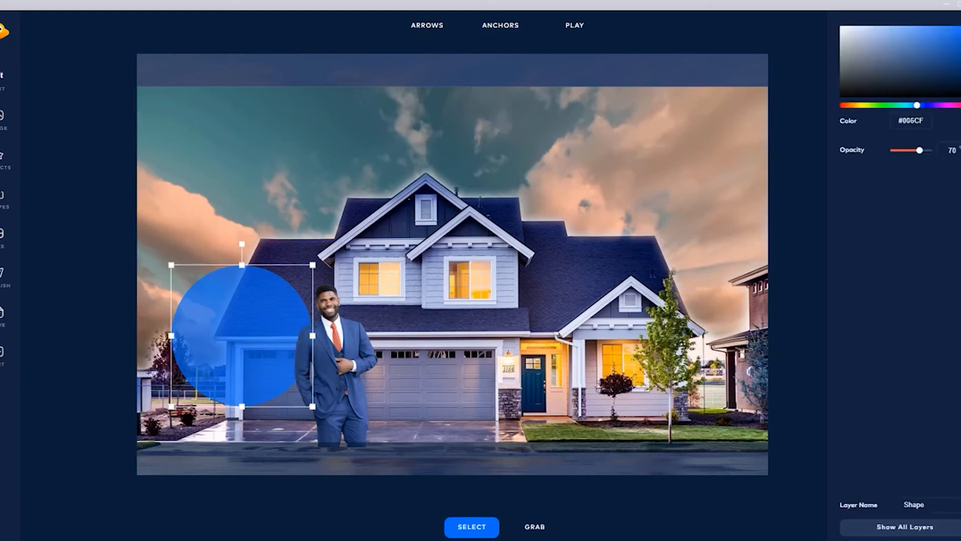
# Step: Colour the circle near-black, enlarge it slightly and shift the man a little to the right at its edge
pyautogui.click(848, 94)
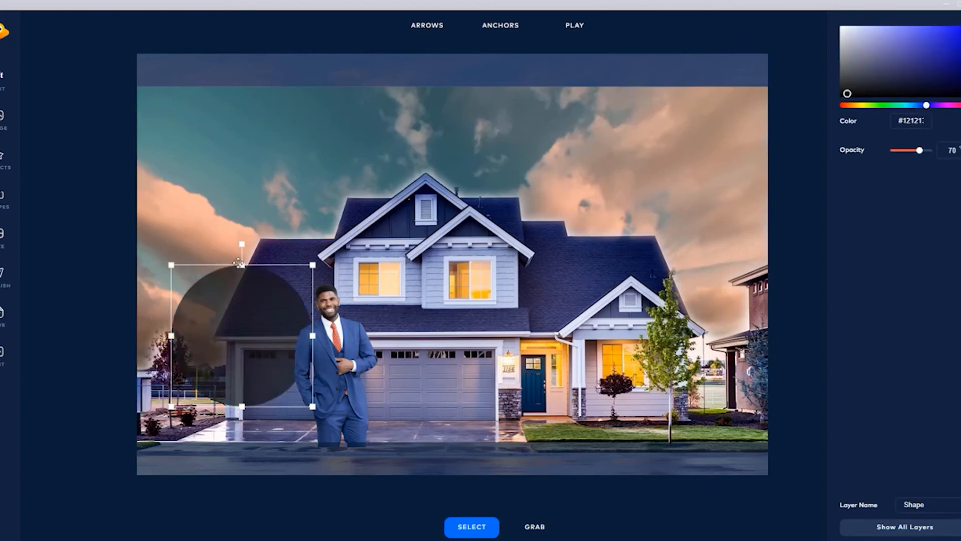
pyautogui.moveTo(171, 264); pyautogui.dragTo(148, 243)
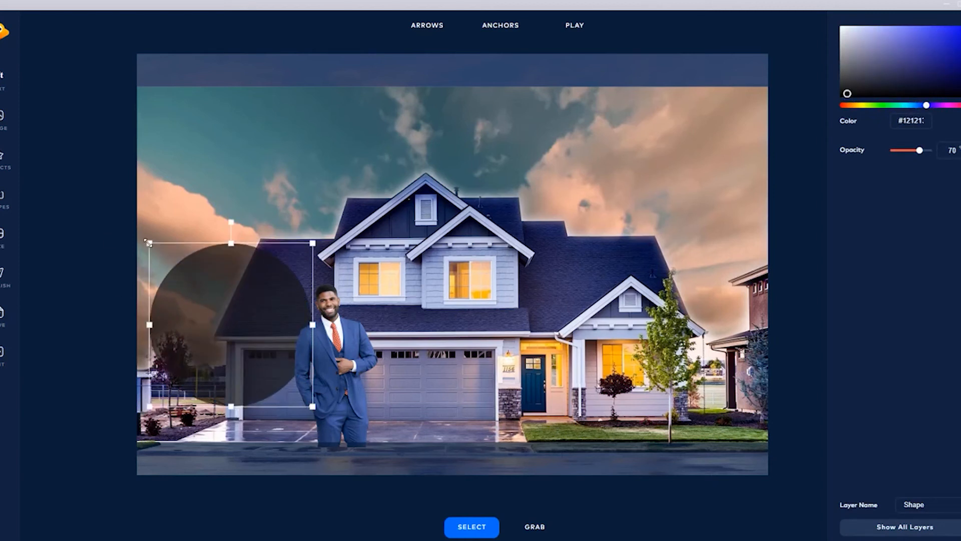
pyautogui.moveTo(312, 407); pyautogui.dragTo(319, 410)
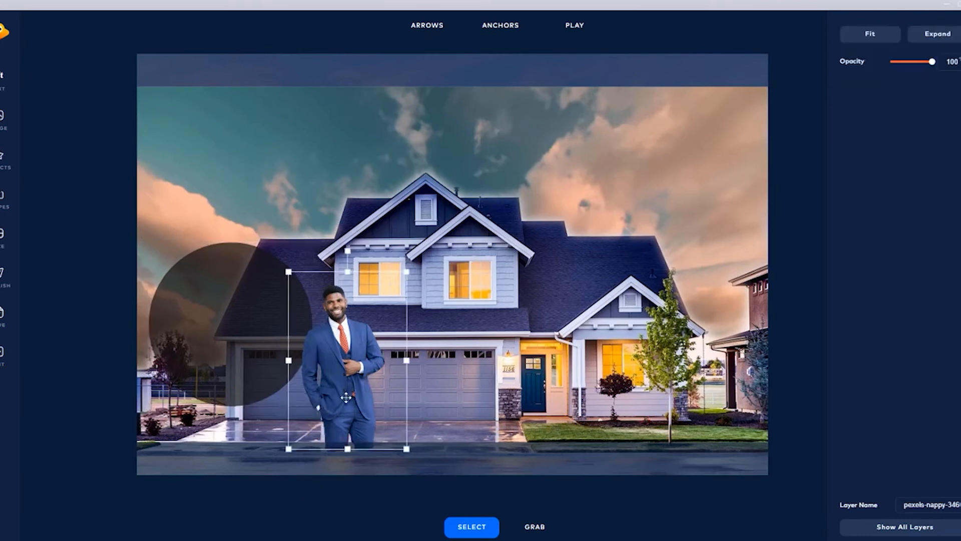
pyautogui.click(301, 383)
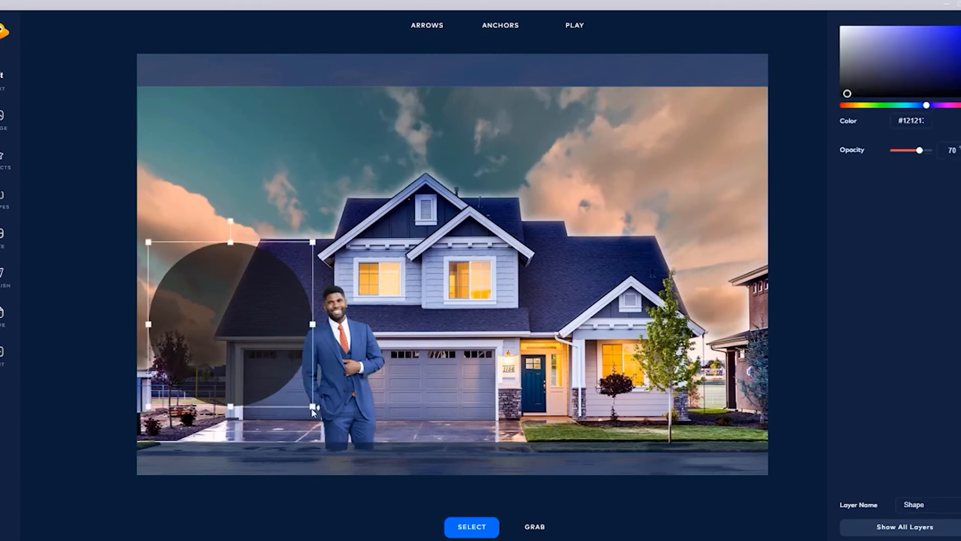
pyautogui.moveTo(314, 407); pyautogui.dragTo(322, 408)
pyautogui.moveTo(249, 350); pyautogui.dragTo(219, 348)
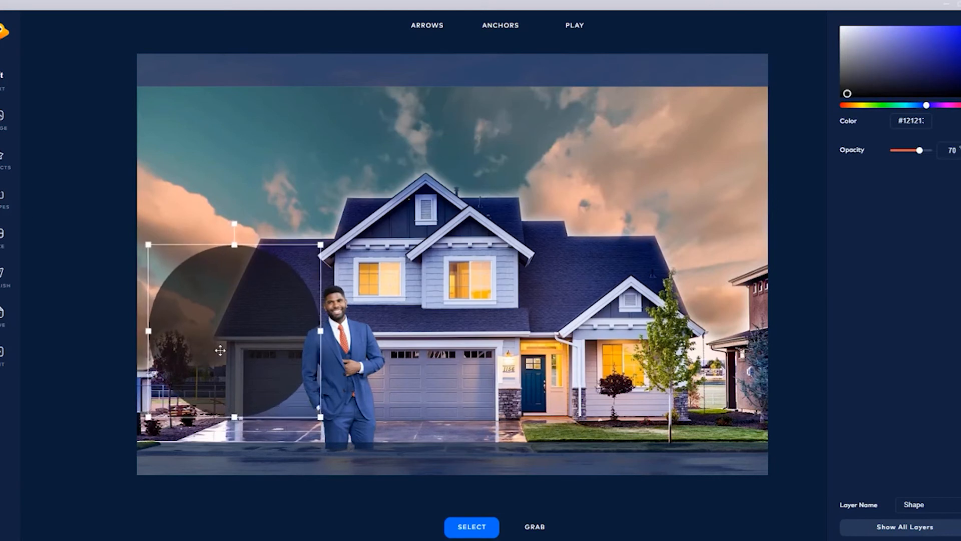
pyautogui.click(50, 126)
# Step: Add a text element reading "NEW LISTING"
pyautogui.click(2, 80)
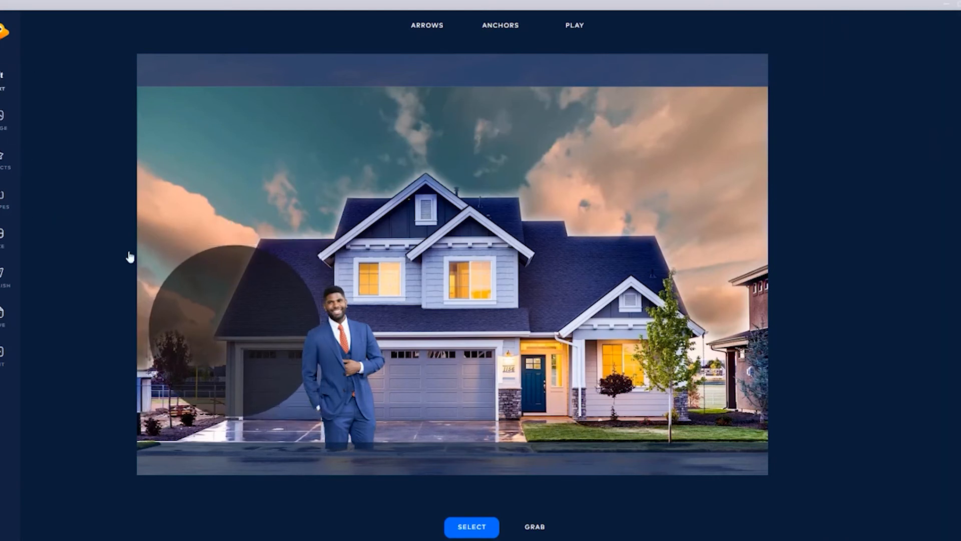
pyautogui.doubleClick(467, 263)
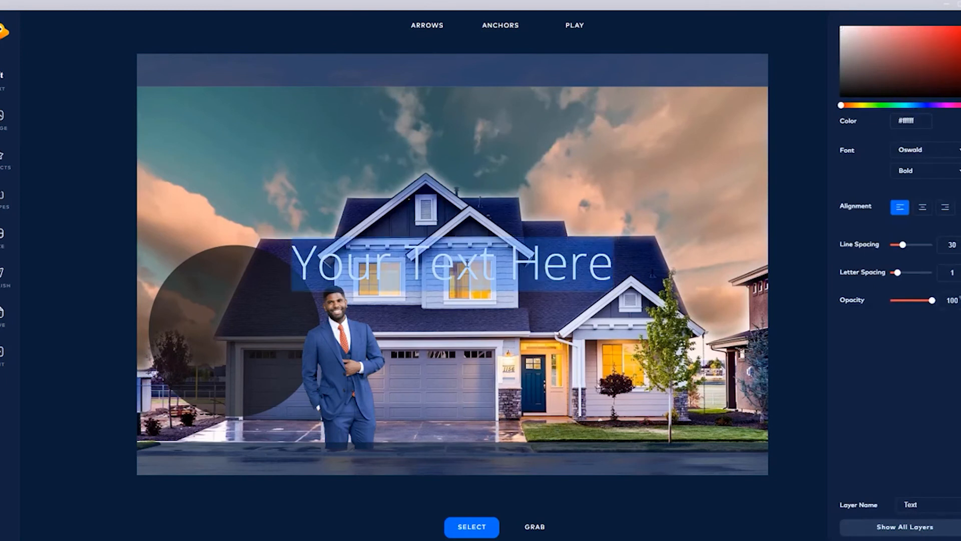
pyautogui.write('NEW')
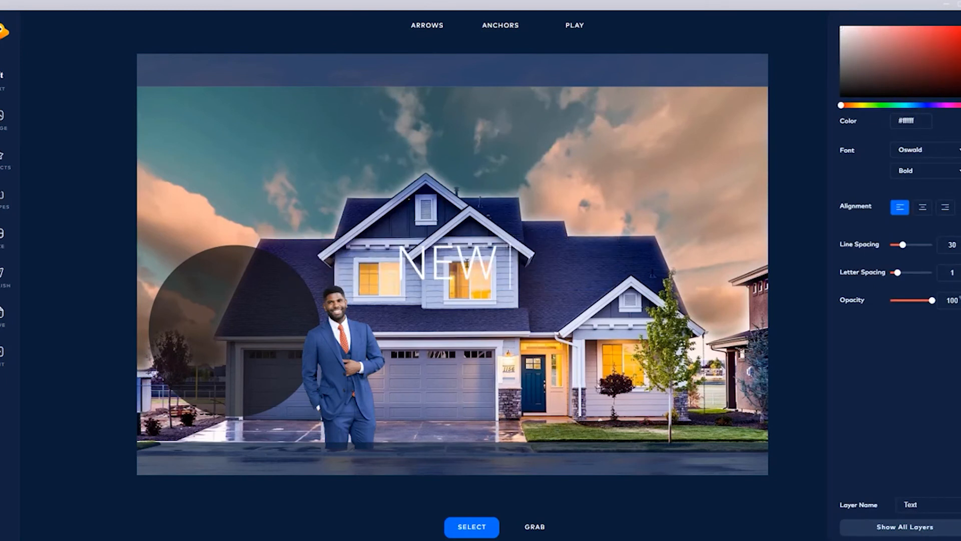
pyautogui.write(' LISTING')
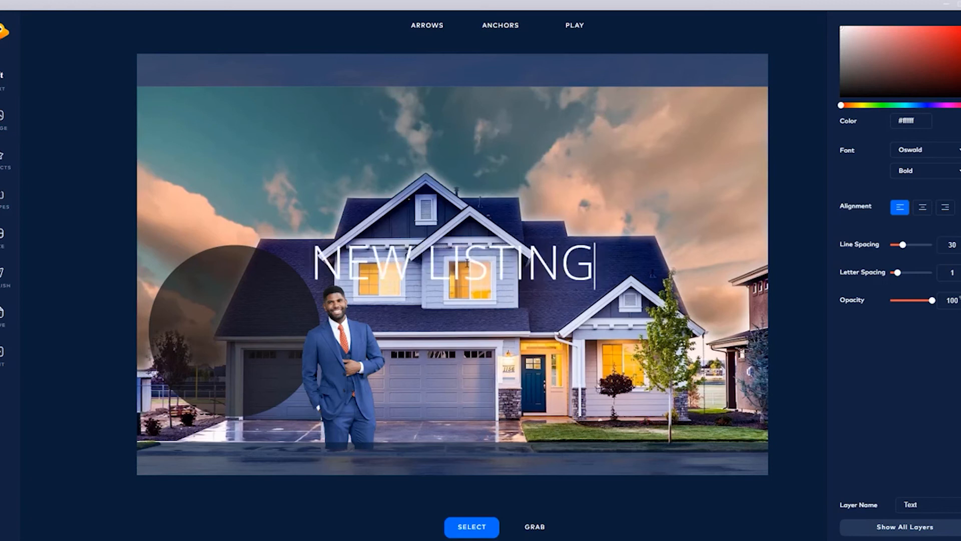
# Step: Centre-align the "NEW LISTING" text and set it in Oswald Regular
pyautogui.click(923, 207)
pyautogui.click(938, 180)
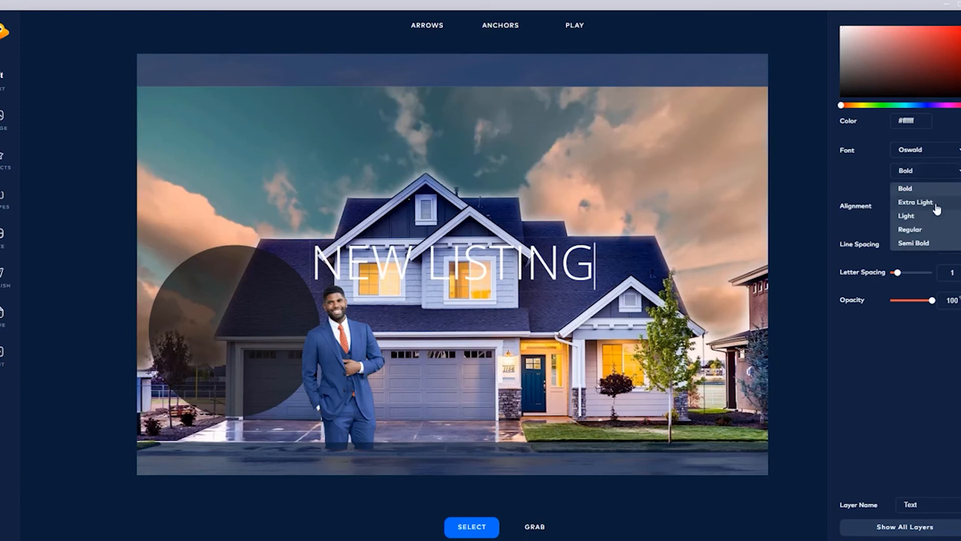
pyautogui.click(934, 190)
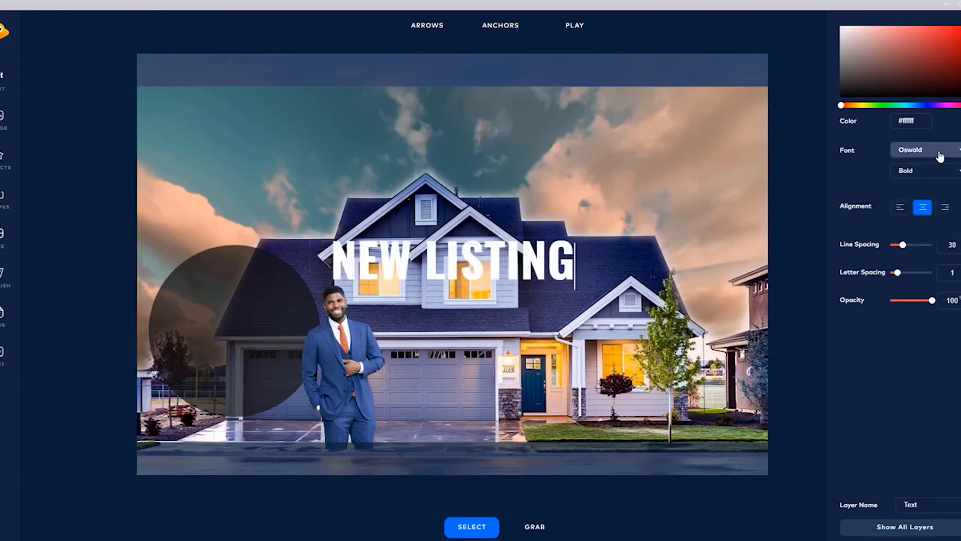
pyautogui.click(940, 156)
pyautogui.scroll(-5, 941, 230)
pyautogui.scroll(-3, 943, 233)
pyautogui.scroll(-1, 941, 234)
pyautogui.scroll(1, 932, 236)
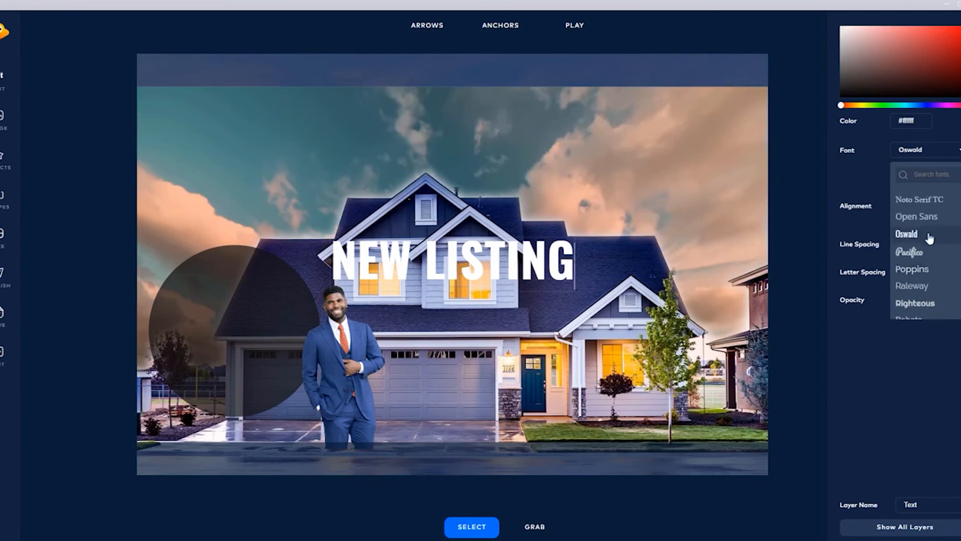
pyautogui.click(931, 237)
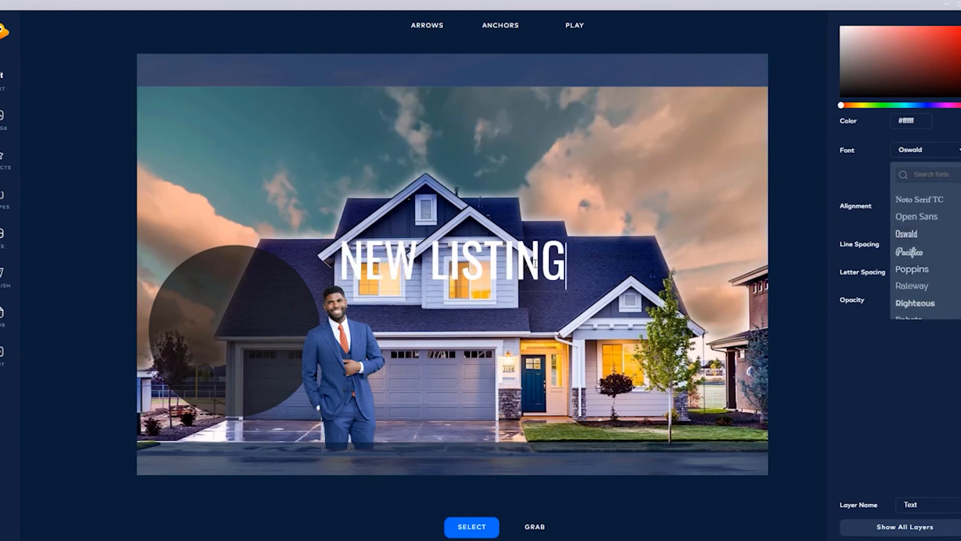
# Step: Scale down the "NEW LISTING" text and fit it inside the upper part of the dark circle
pyautogui.click(481, 267)
pyautogui.click(490, 268)
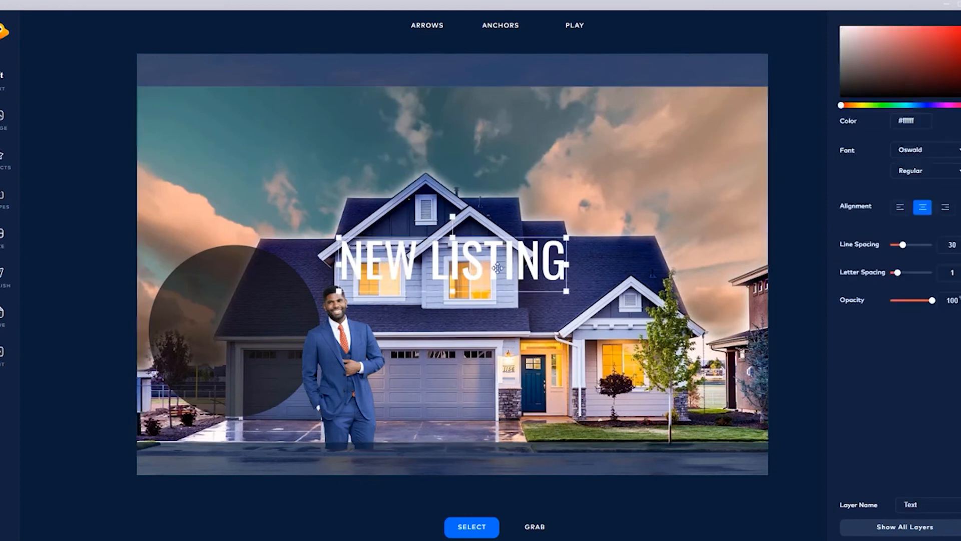
pyautogui.moveTo(519, 257); pyautogui.dragTo(304, 278)
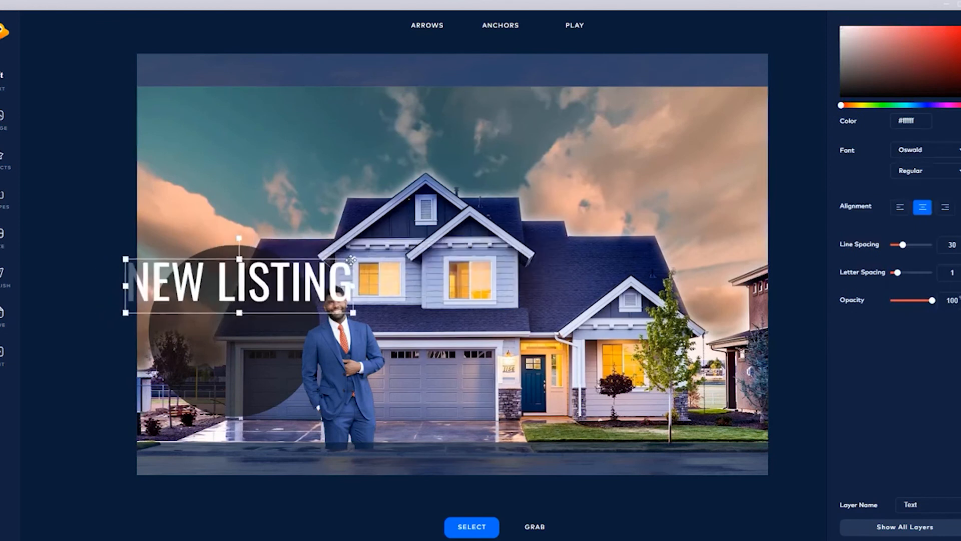
pyautogui.moveTo(353, 258); pyautogui.dragTo(275, 273)
pyautogui.moveTo(234, 302); pyautogui.dragTo(277, 297)
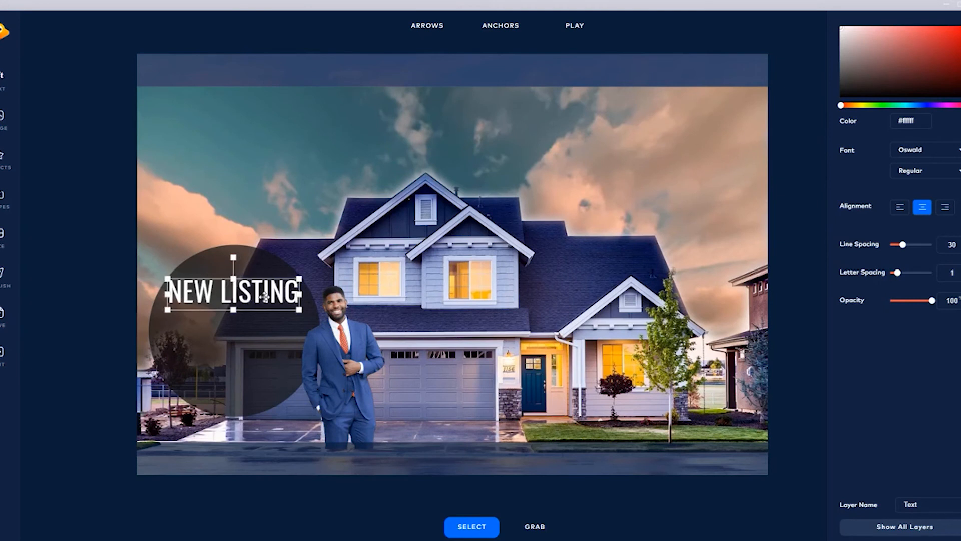
# Step: Add a second text element reading "COMMENT BELOW FOR DETAILS", with a line break before "FOR"
pyautogui.click(9, 77)
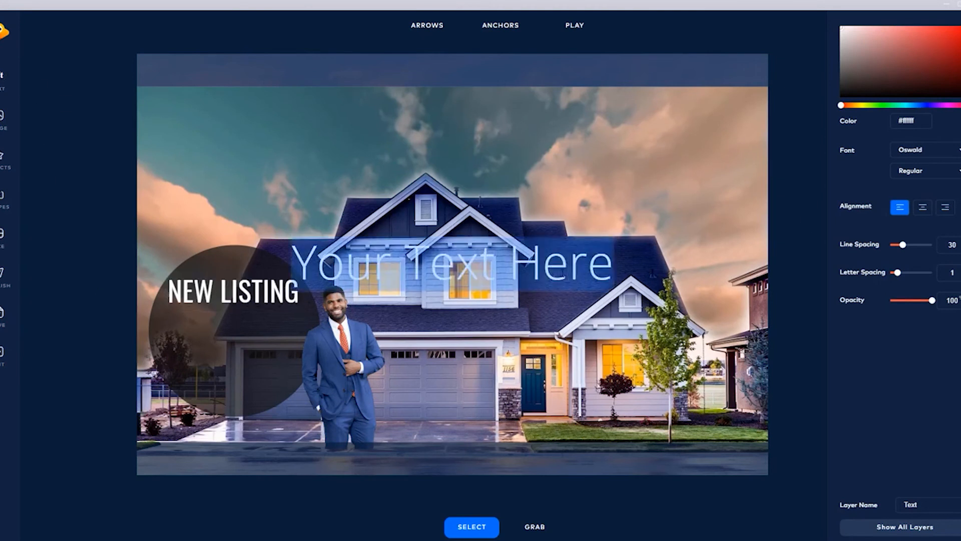
pyautogui.write('CLICK BELO')
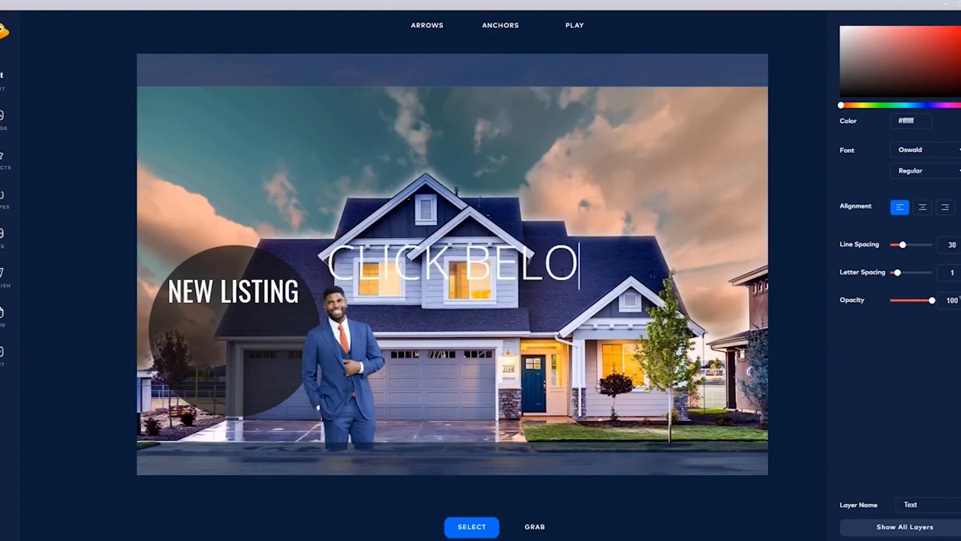
pyautogui.write('W FOR MORE')
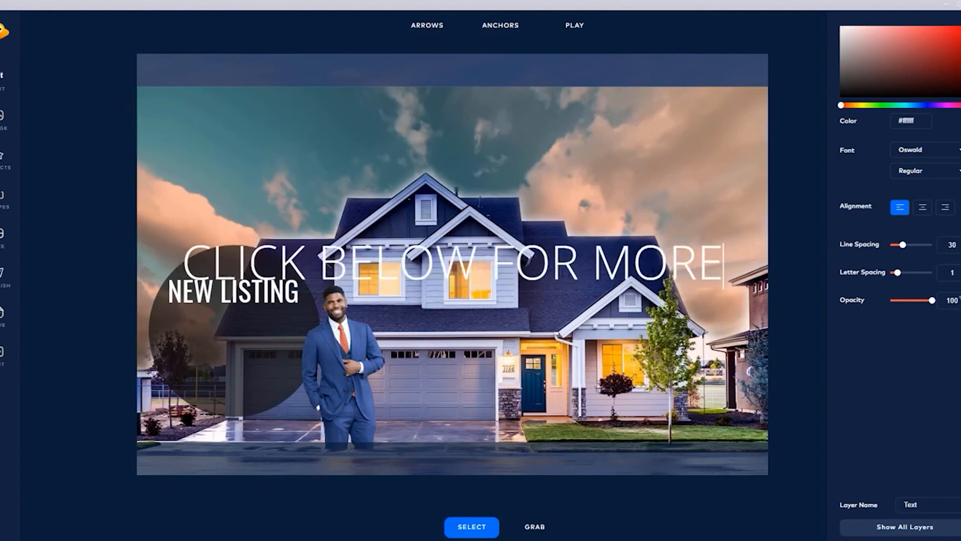
pyautogui.write('COMMENT')
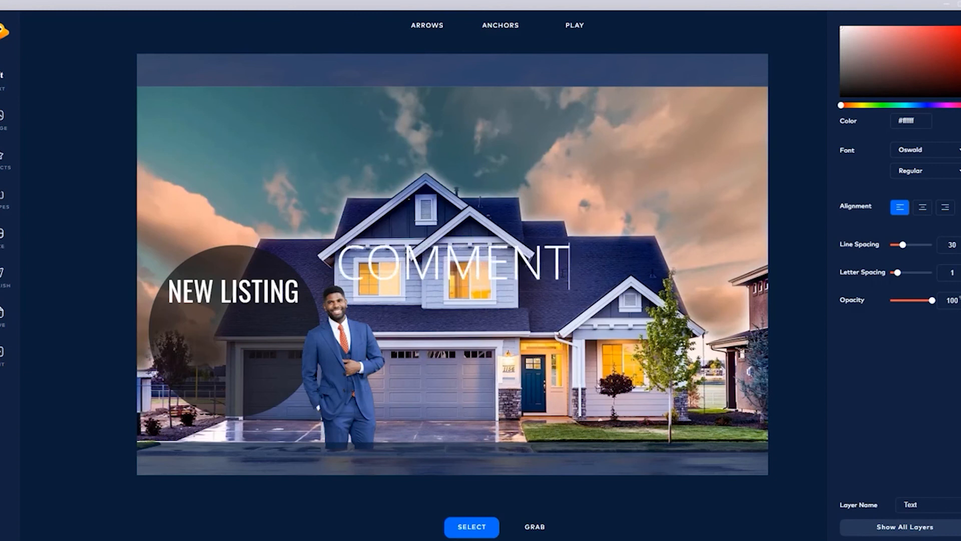
pyautogui.write('BELOW FOR D')
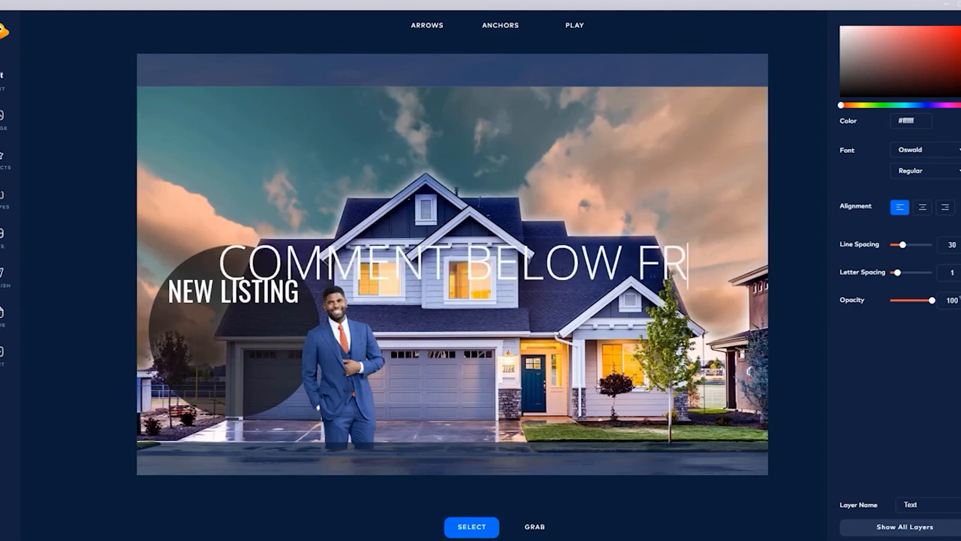
pyautogui.write('ETAILS')
pyautogui.click(529, 260)
pyautogui.press('Return')
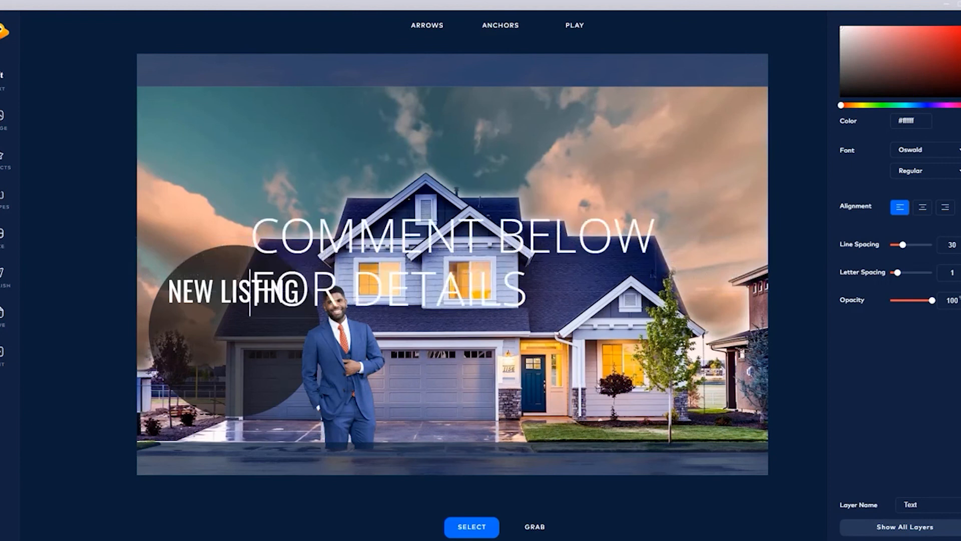
# Step: Centre-align the "COMMENT BELOW FOR DETAILS" text and set it in Oswald Regular
pyautogui.click(922, 208)
pyautogui.click(926, 172)
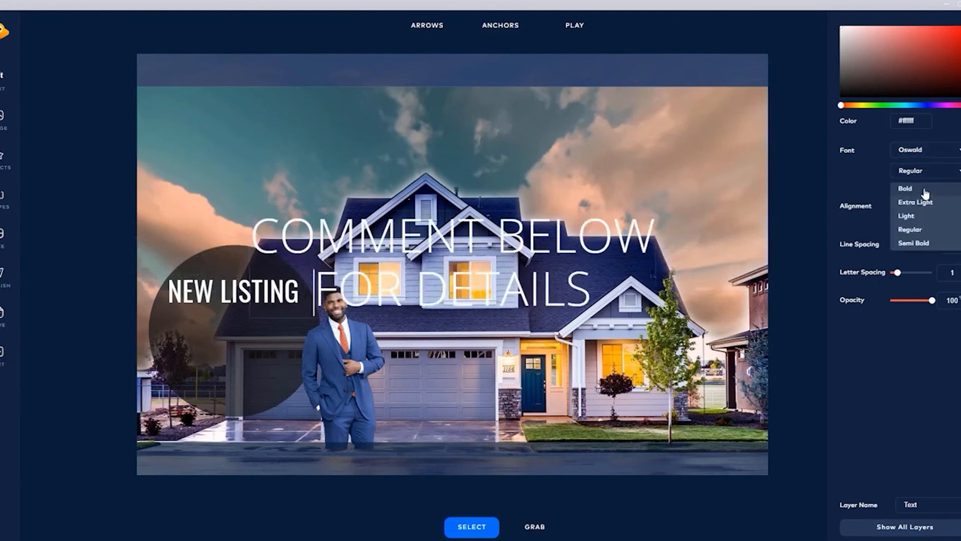
pyautogui.click(925, 193)
pyautogui.click(929, 151)
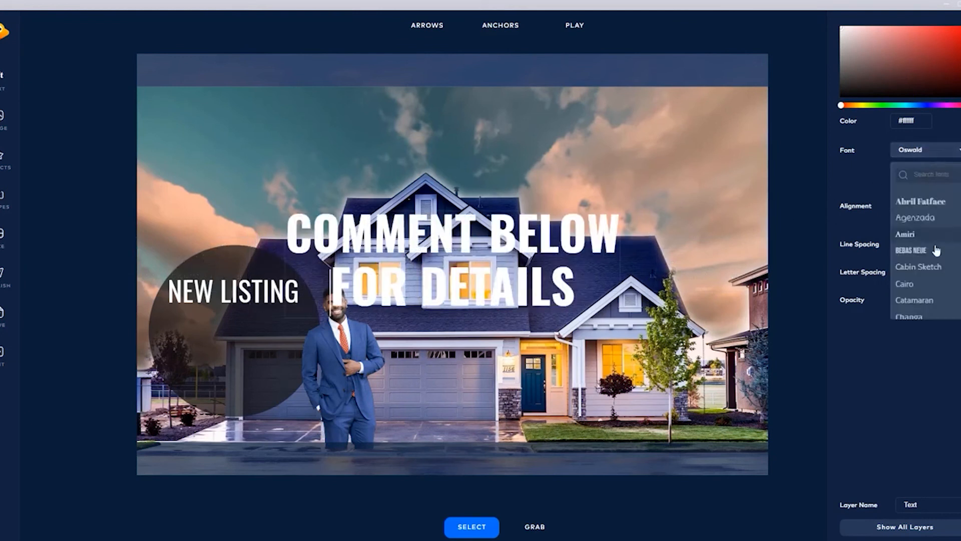
pyautogui.scroll(-10, 937, 250)
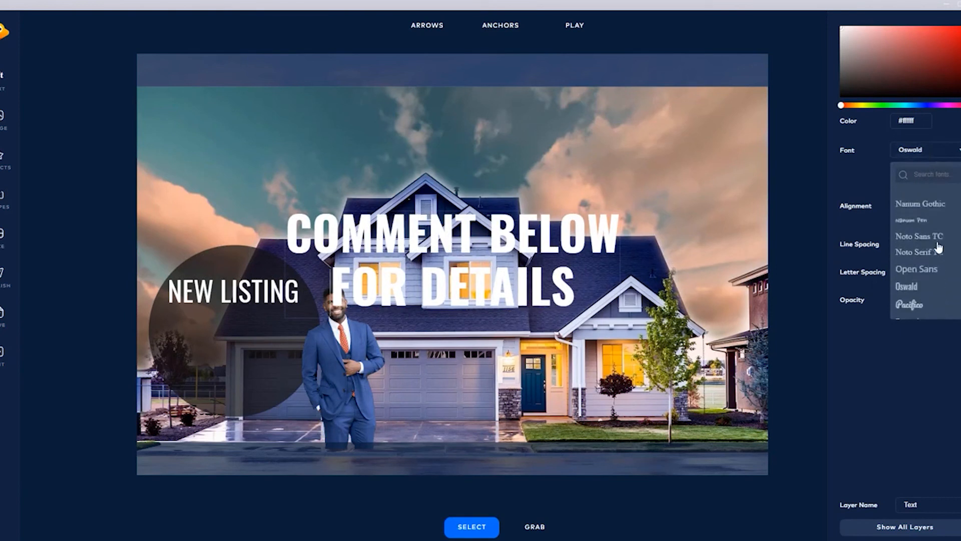
pyautogui.click(926, 289)
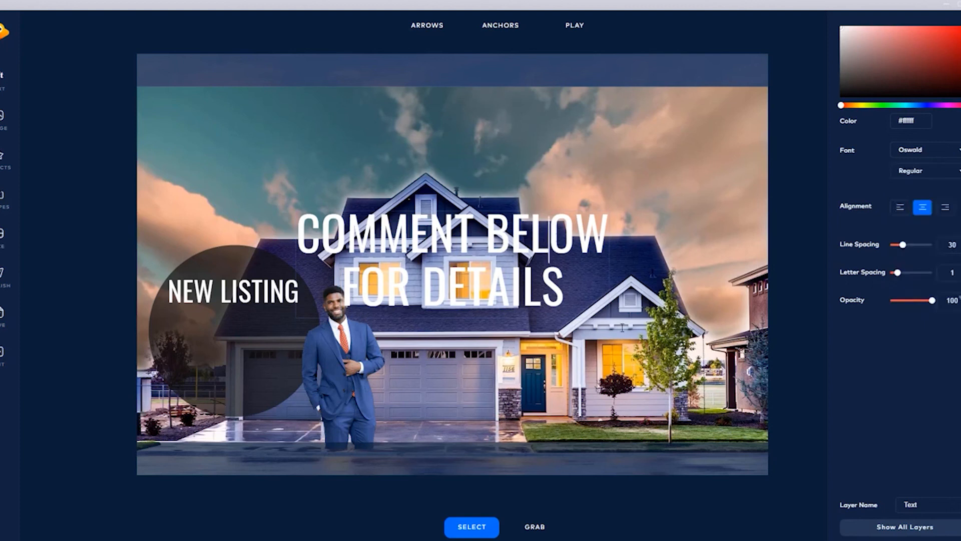
# Step: Scale down the "COMMENT BELOW FOR DETAILS" text and place it in the lower part of the dark circle
pyautogui.click(353, 406)
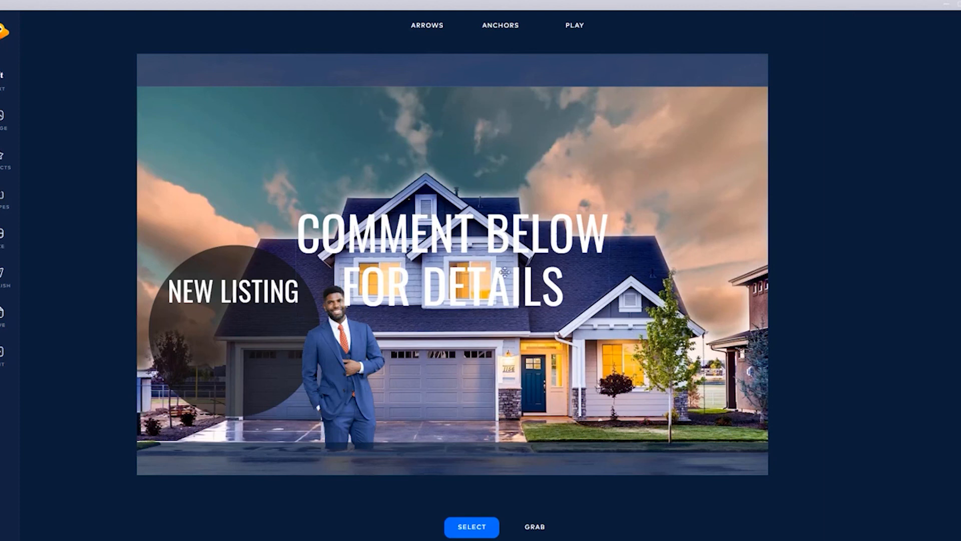
pyautogui.click(528, 253)
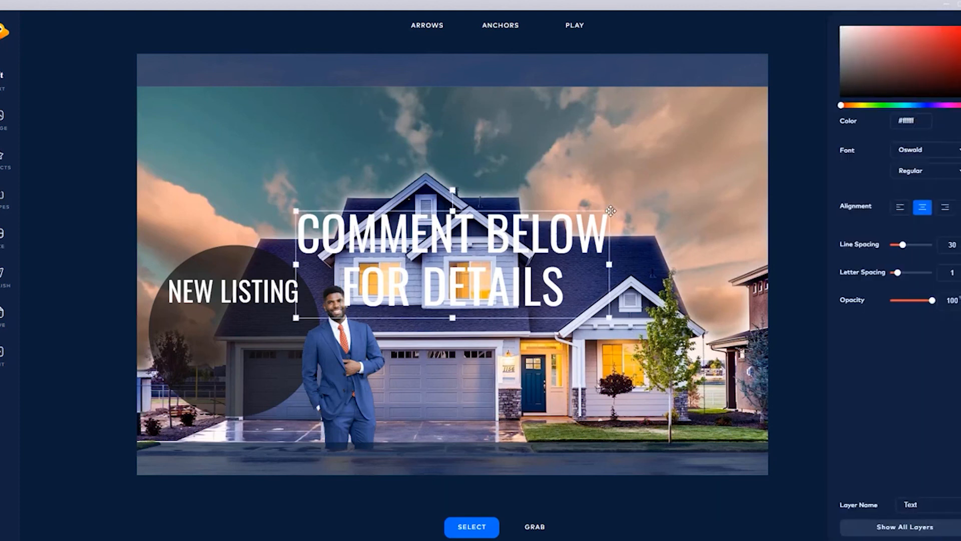
pyautogui.moveTo(607, 212); pyautogui.dragTo(429, 268)
pyautogui.moveTo(349, 311); pyautogui.dragTo(218, 387)
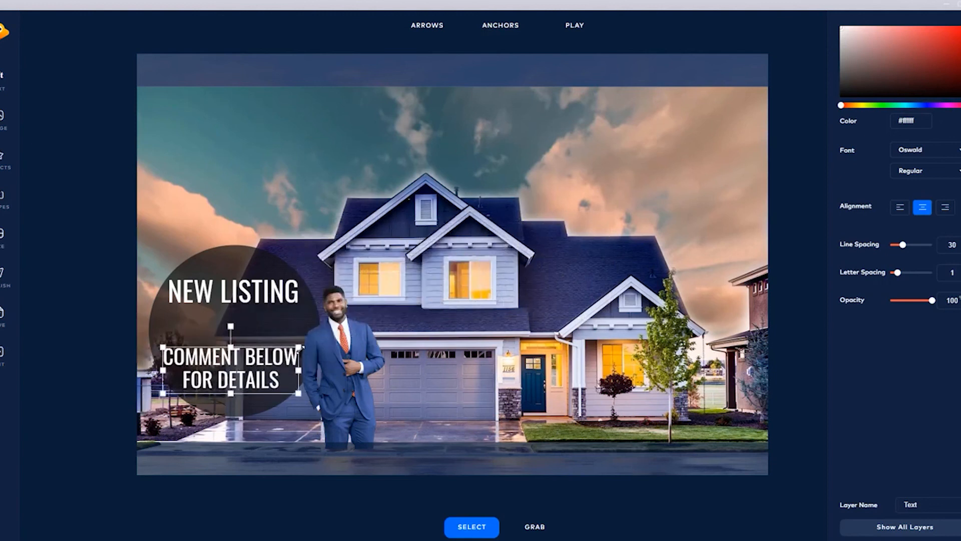
pyautogui.moveTo(302, 346); pyautogui.dragTo(263, 369)
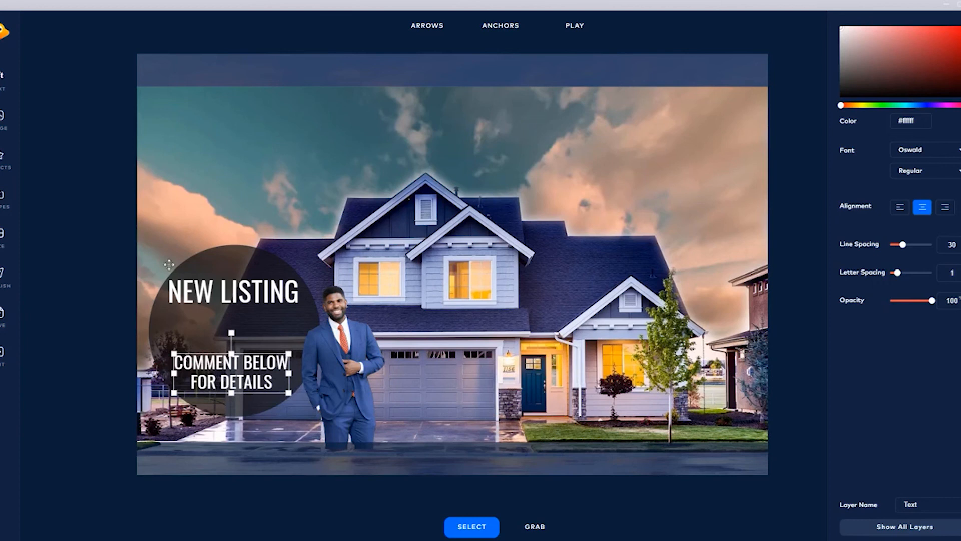
pyautogui.click(227, 260)
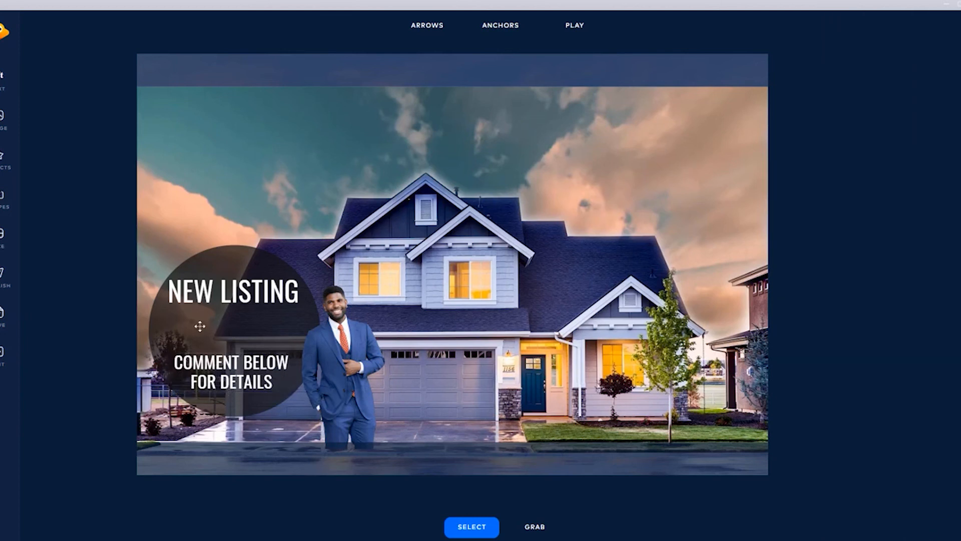
# Step: Add a third text element reading "$500,000"
pyautogui.click(2, 79)
pyautogui.doubleClick(489, 269)
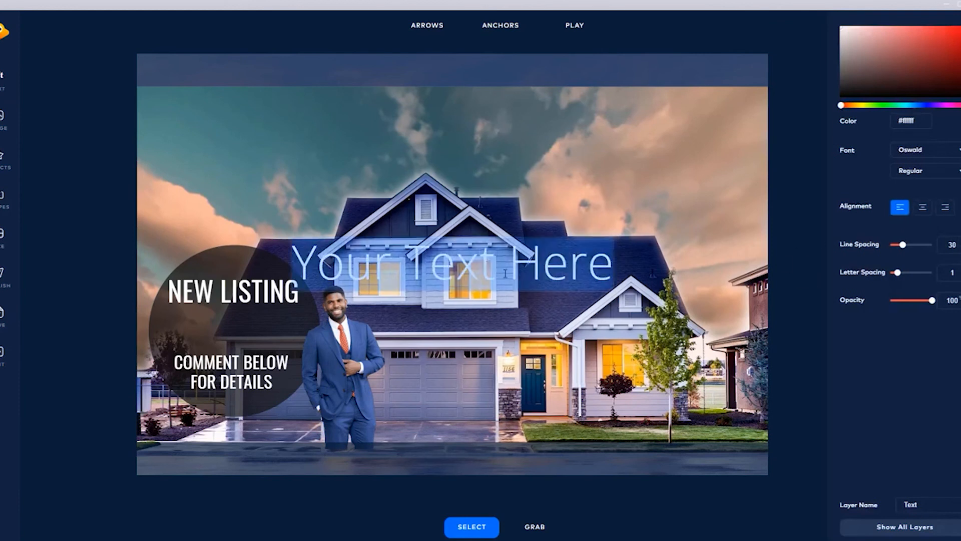
pyautogui.write('$50')
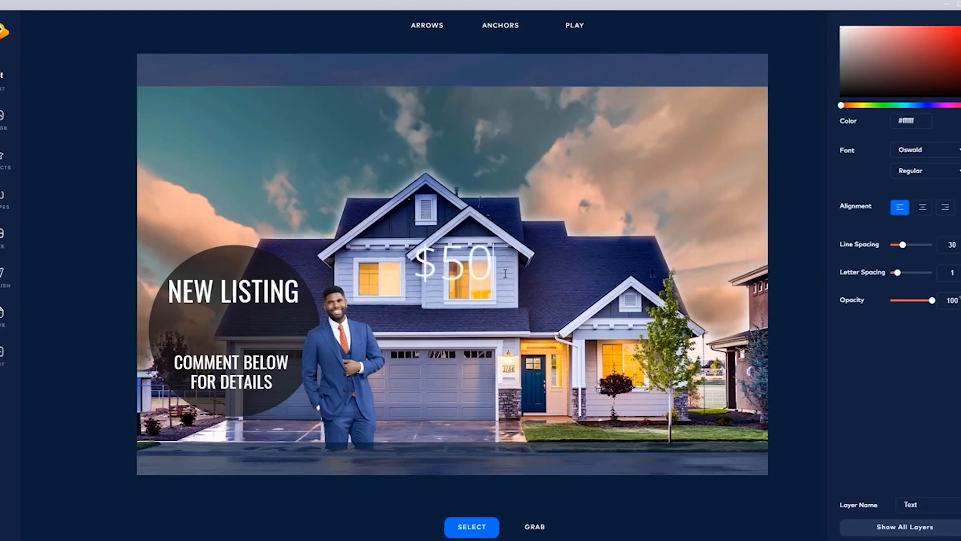
pyautogui.write('0,0000')
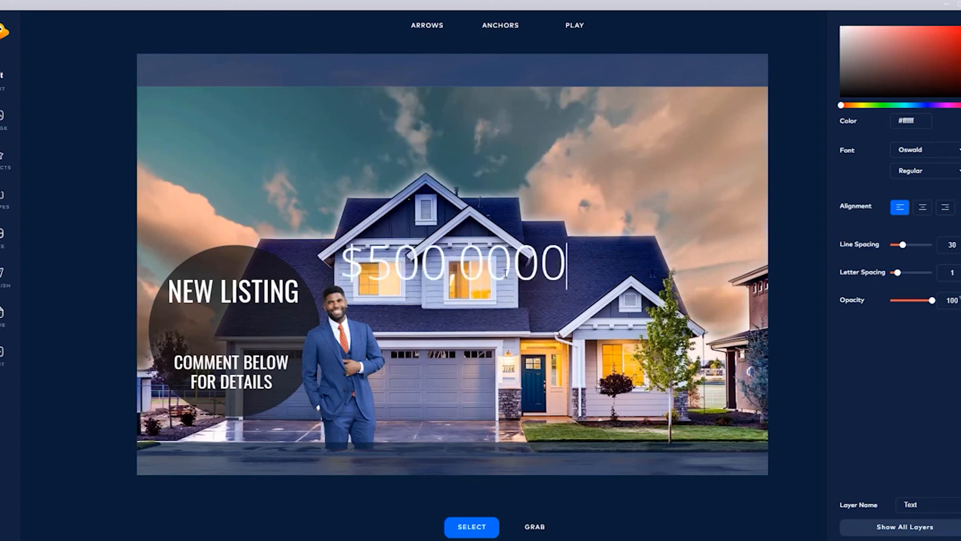
pyautogui.press('BackSpace')
# Step: Centre-align the "$500,000" text and set it in Oswald Regular
pyautogui.click(929, 170)
pyautogui.click(926, 189)
pyautogui.click(942, 150)
pyautogui.scroll(-5, 937, 245)
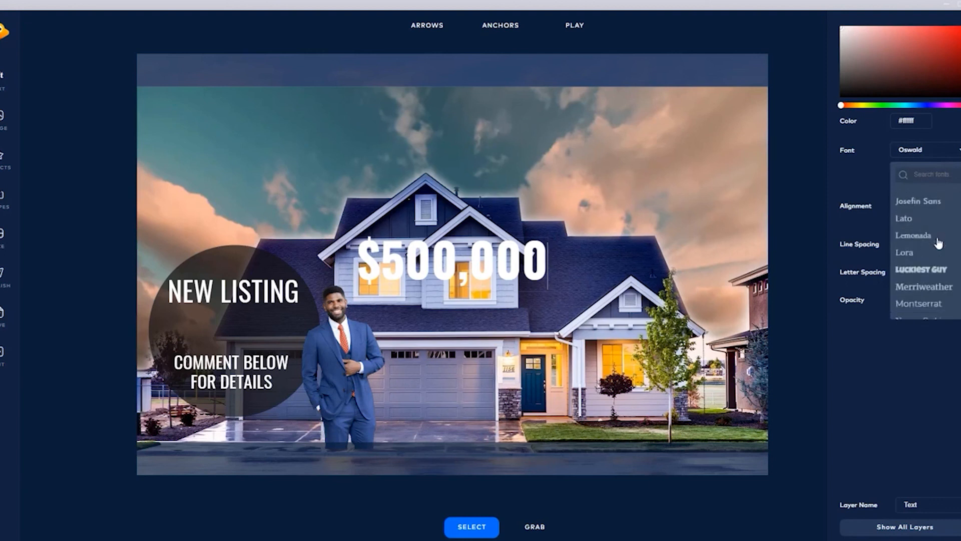
pyautogui.click(907, 286)
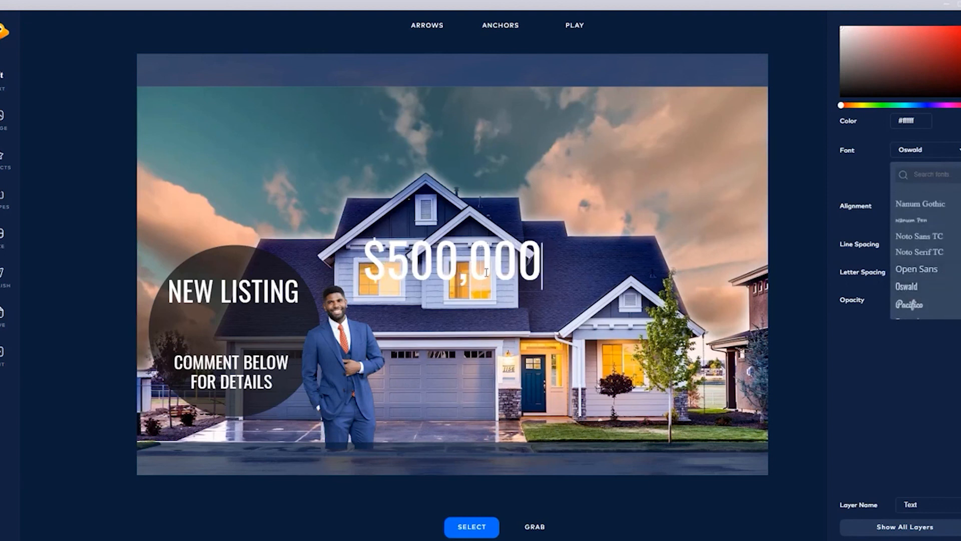
pyautogui.click(425, 316)
pyautogui.click(99, 307)
# Step: Scale down the "$500,000" text to fit between the other two texts and shrink "COMMENT BELOW FOR DETAILS" slightly
pyautogui.click(455, 273)
pyautogui.moveTo(542, 238); pyautogui.dragTo(278, 342)
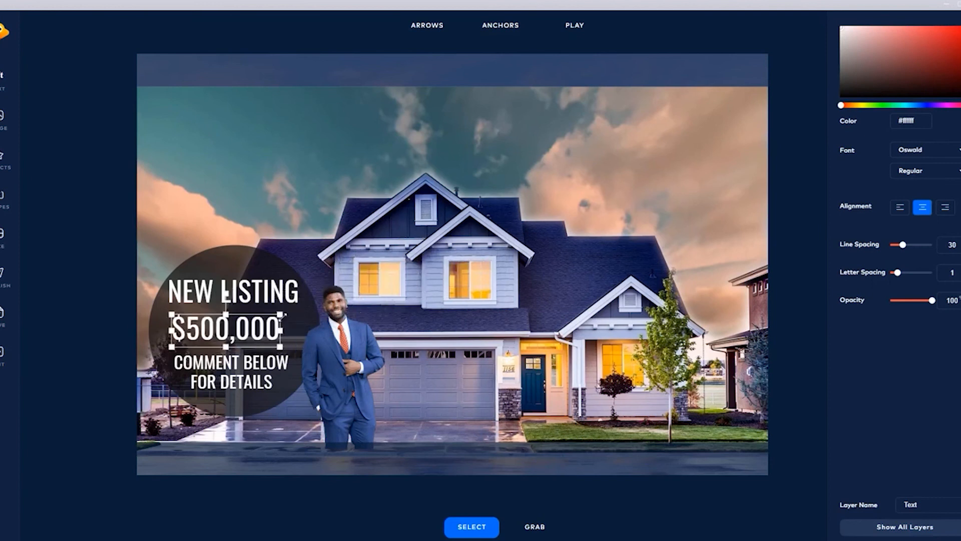
pyautogui.click(242, 380)
pyautogui.moveTo(174, 353); pyautogui.dragTo(188, 360)
pyautogui.moveTo(250, 382); pyautogui.dragTo(252, 385)
# Step: Nudge the "$500,000", "NEW LISTING" and "COMMENT BELOW FOR DETAILS" texts so they sit centred and evenly stacked in the dark circle
pyautogui.moveTo(251, 330); pyautogui.dragTo(258, 333)
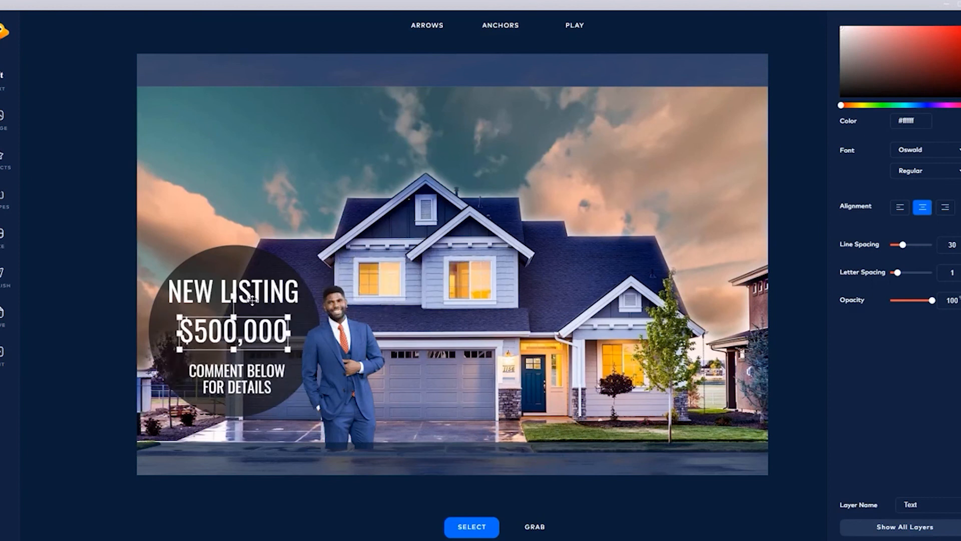
pyautogui.moveTo(252, 300); pyautogui.dragTo(254, 301)
pyautogui.moveTo(247, 380); pyautogui.dragTo(246, 375)
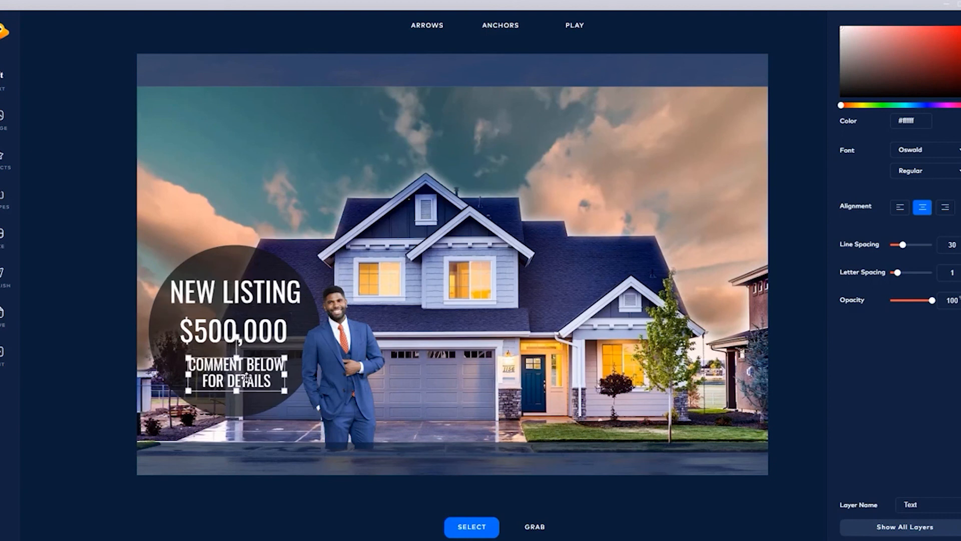
pyautogui.click(260, 338)
pyautogui.click(260, 295)
pyautogui.moveTo(261, 295); pyautogui.dragTo(259, 296)
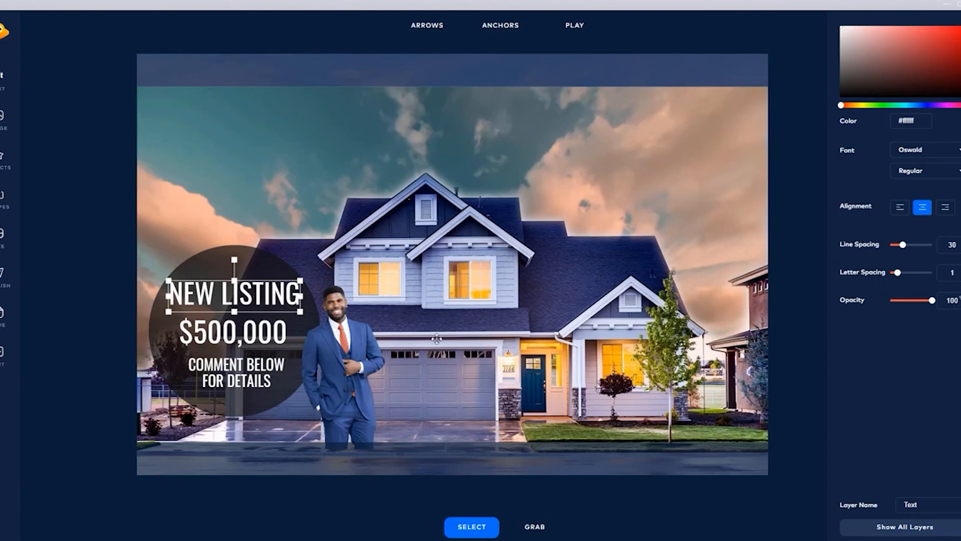
pyautogui.click(77, 282)
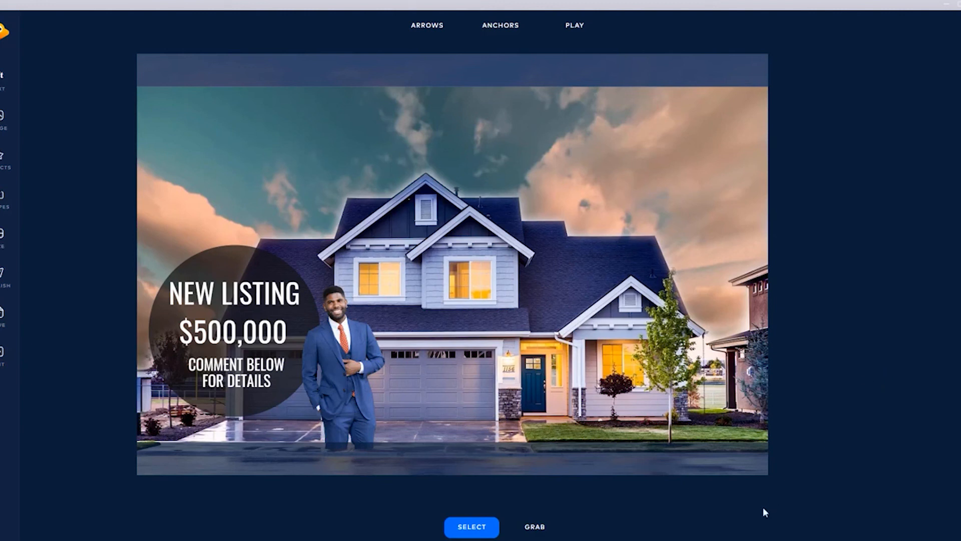
# Step: Play the animation to preview the moving sky with the finished text overlay
pyautogui.click(583, 25)
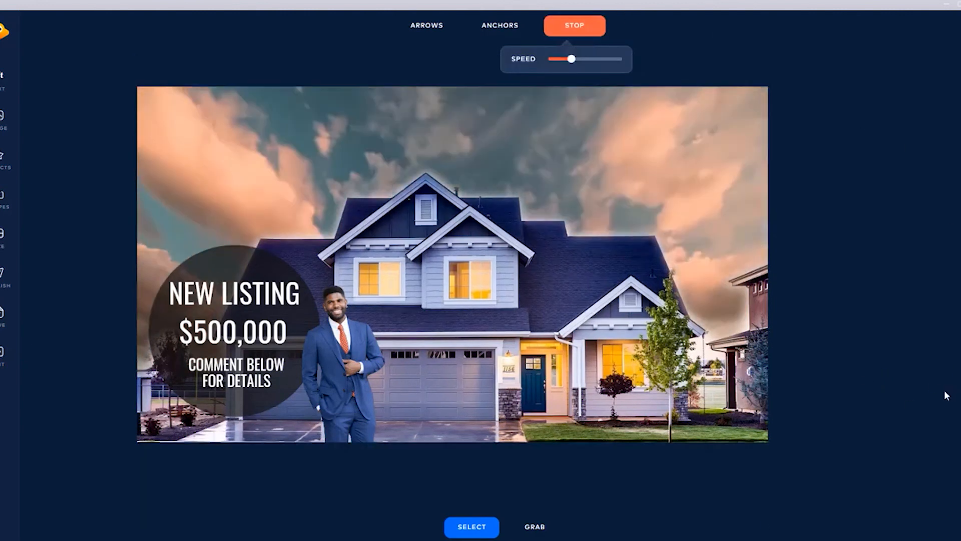